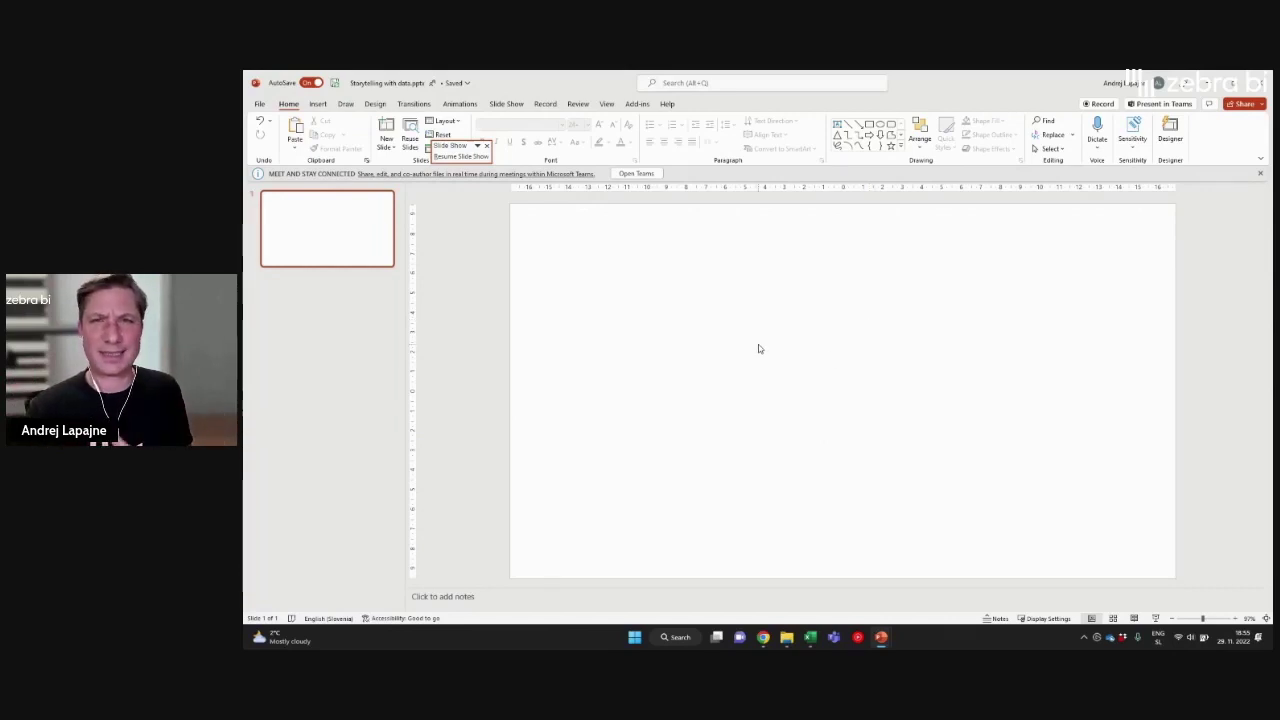
# - Show the installed add-ins list from the Insert tab's My Add-ins menu
pyautogui.click(318, 104)
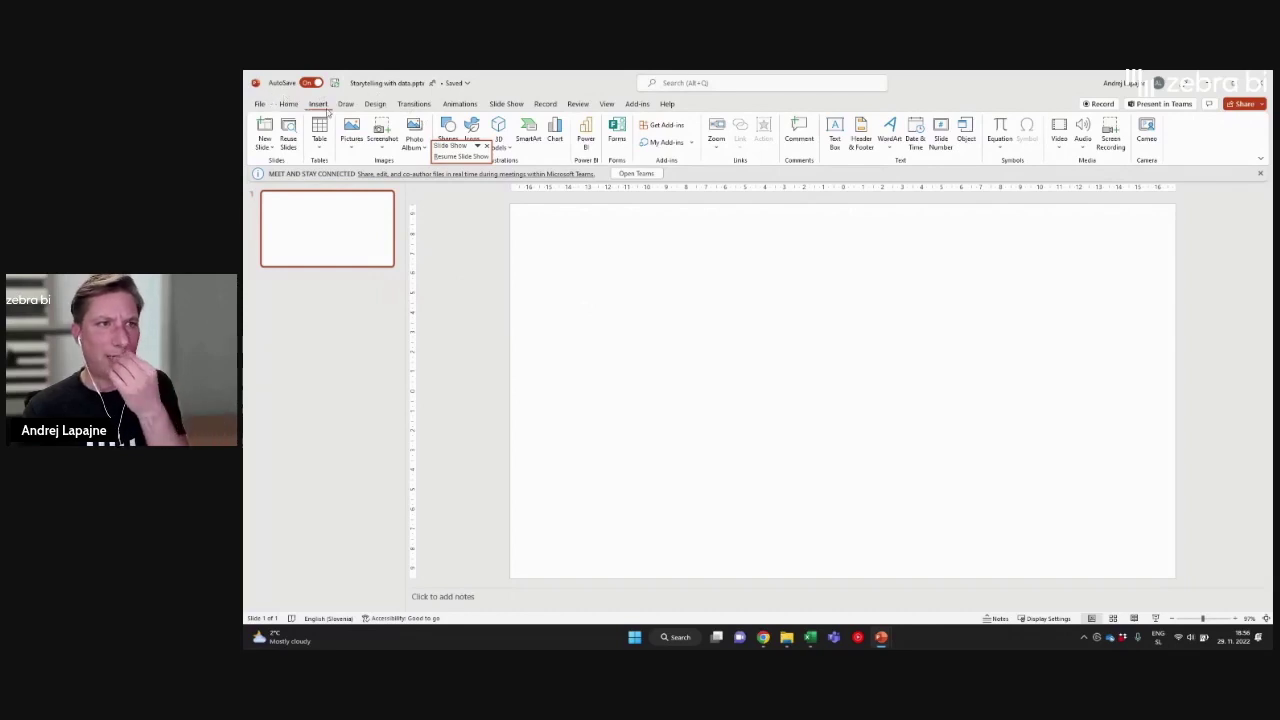
pyautogui.click(693, 145)
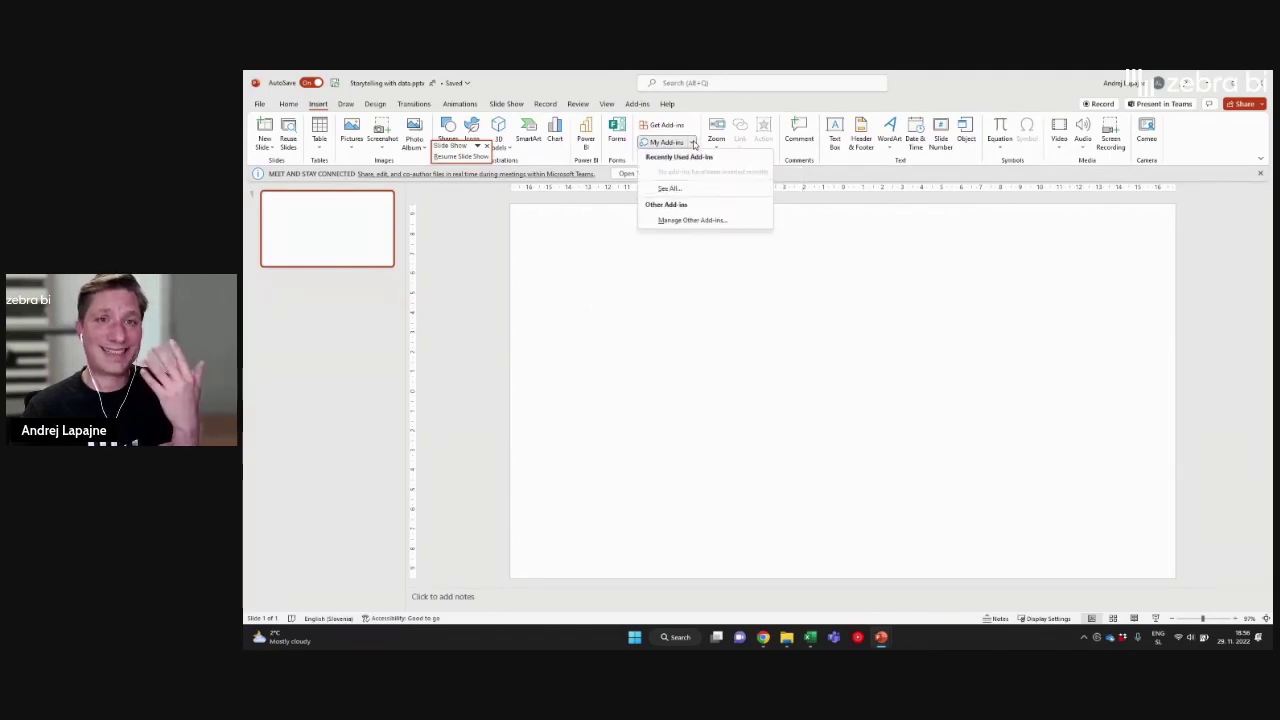
# - Search the Office Add-ins store for 'zebra' and add Zebra BI Charts for Office
pyautogui.click(684, 126)
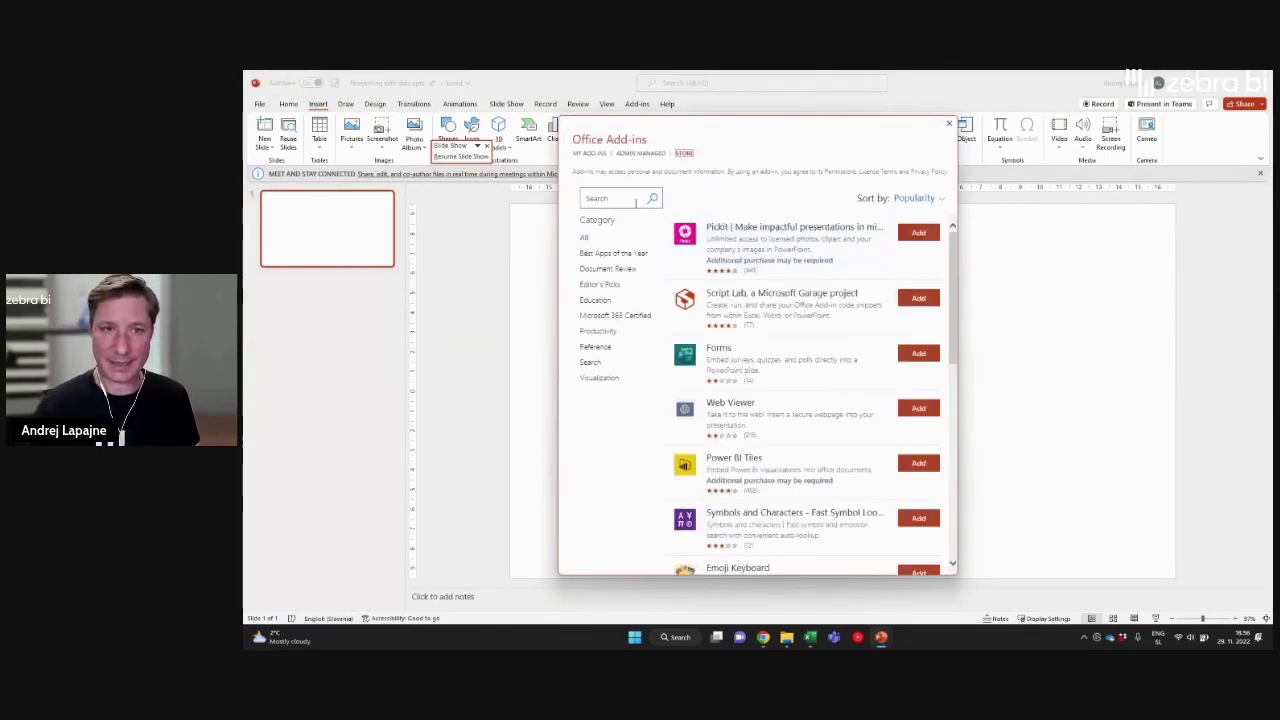
pyautogui.click(625, 196)
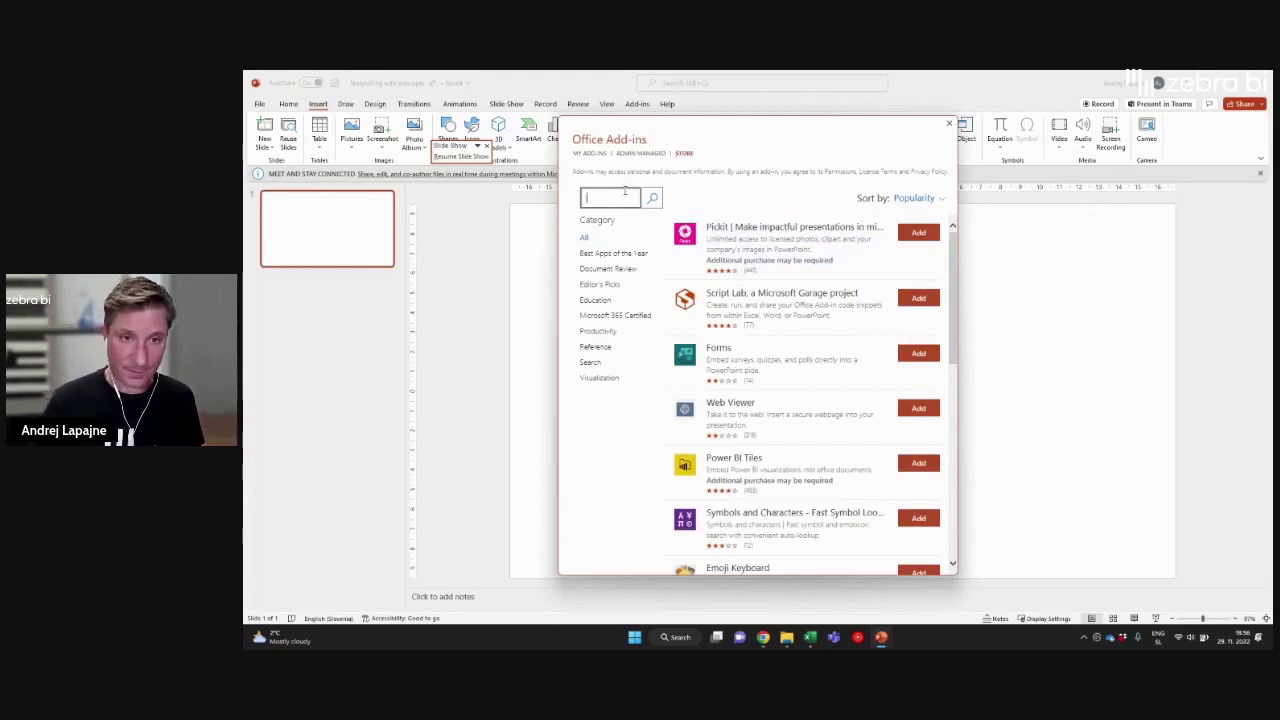
pyautogui.write('zebra')
pyautogui.press('Return')
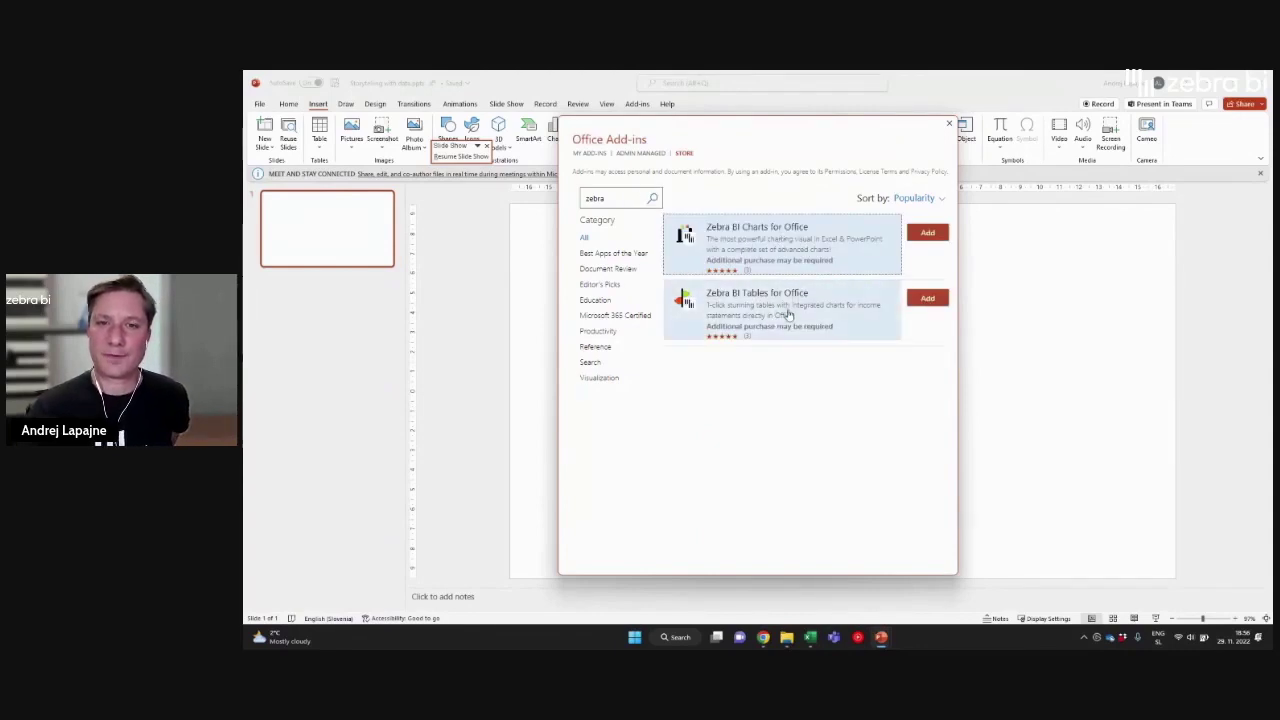
pyautogui.click(927, 232)
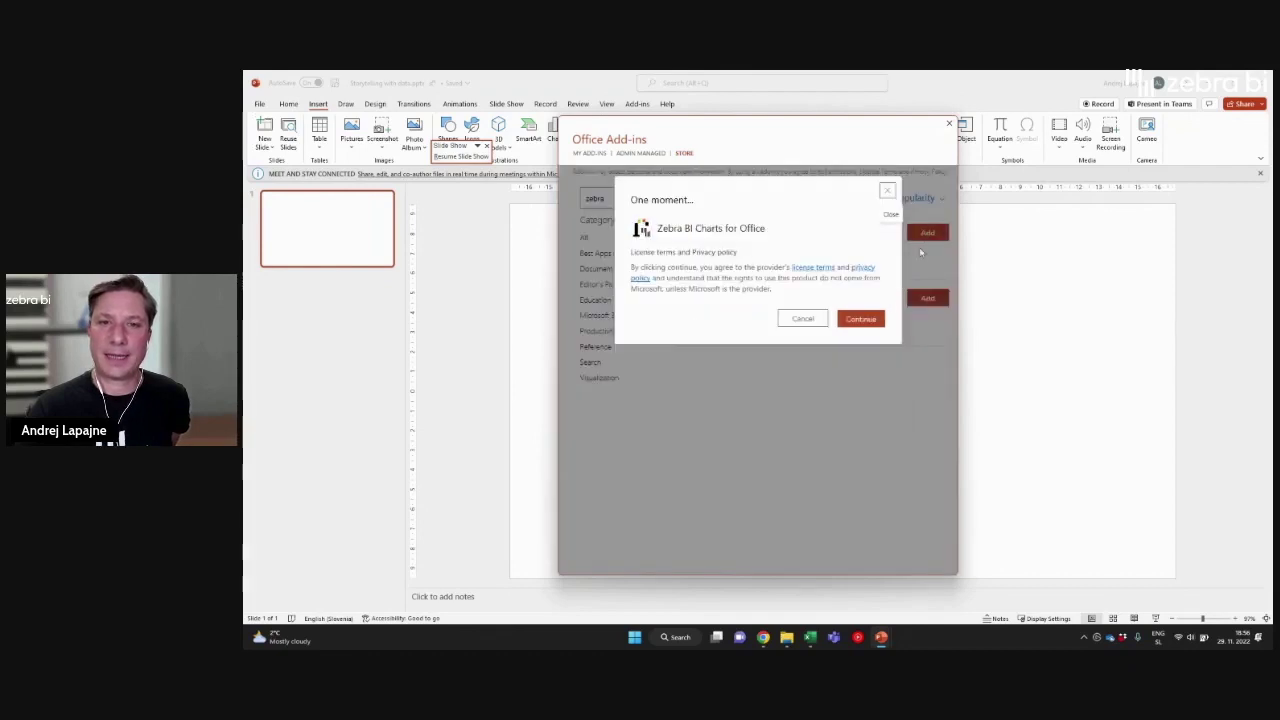
pyautogui.click(860, 318)
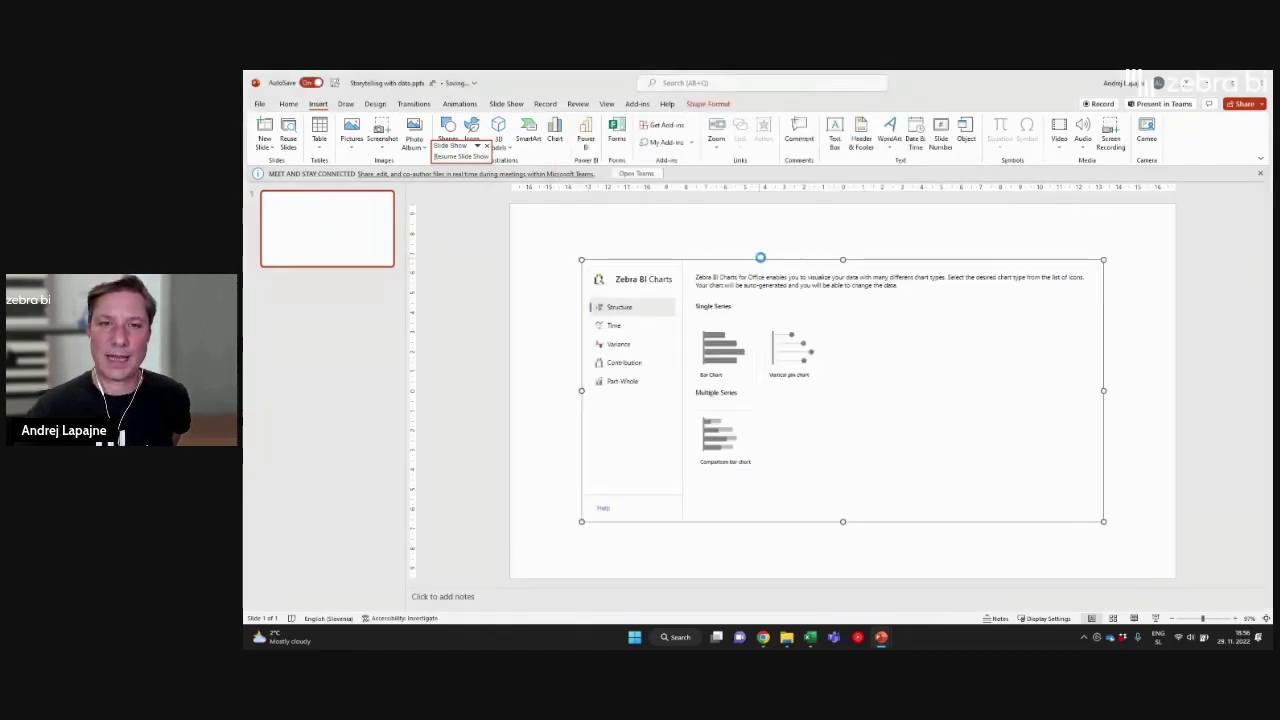
# - Insert a Zebra BI variance column chart and nudge it slightly left
pyautogui.click(615, 332)
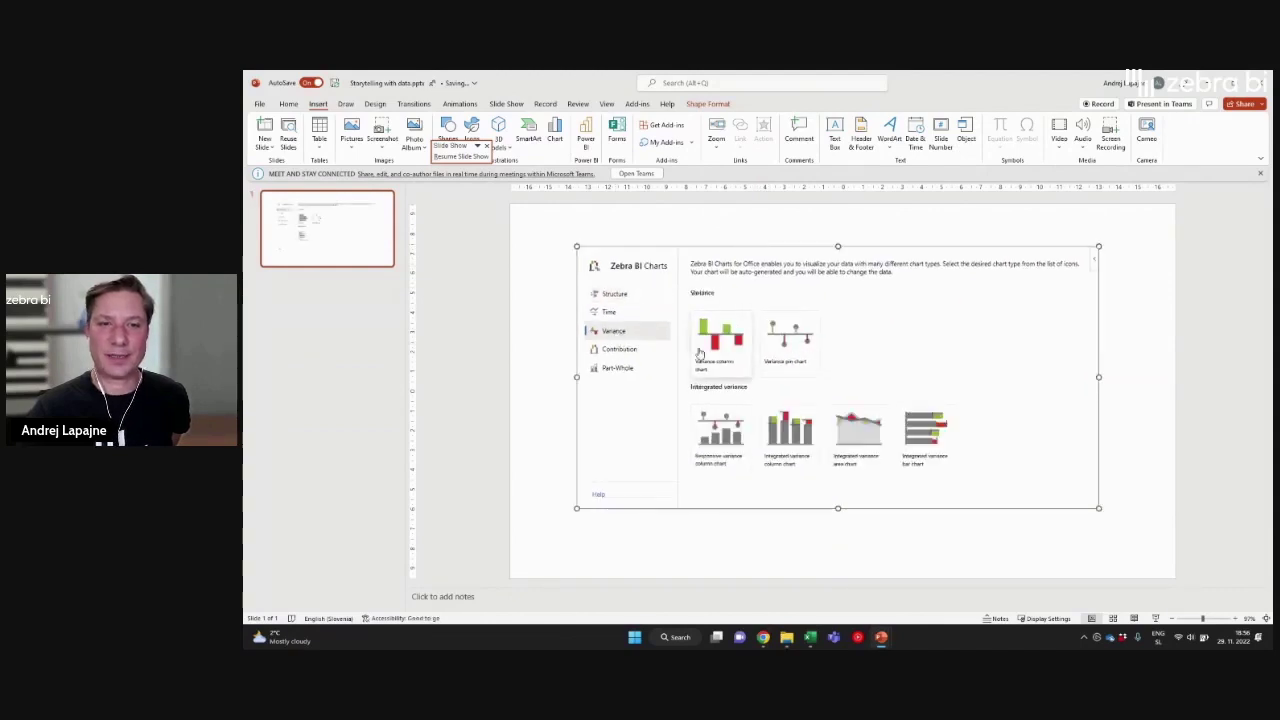
pyautogui.click(717, 435)
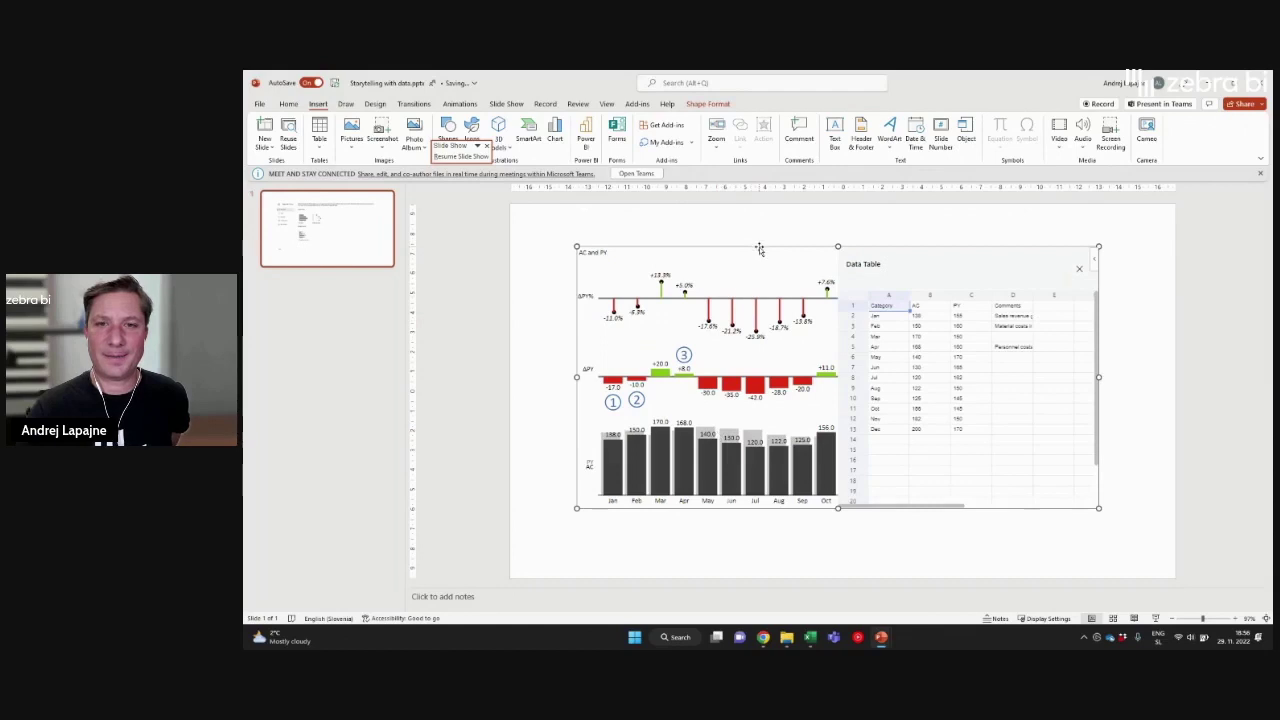
pyautogui.moveTo(760, 249); pyautogui.dragTo(741, 247)
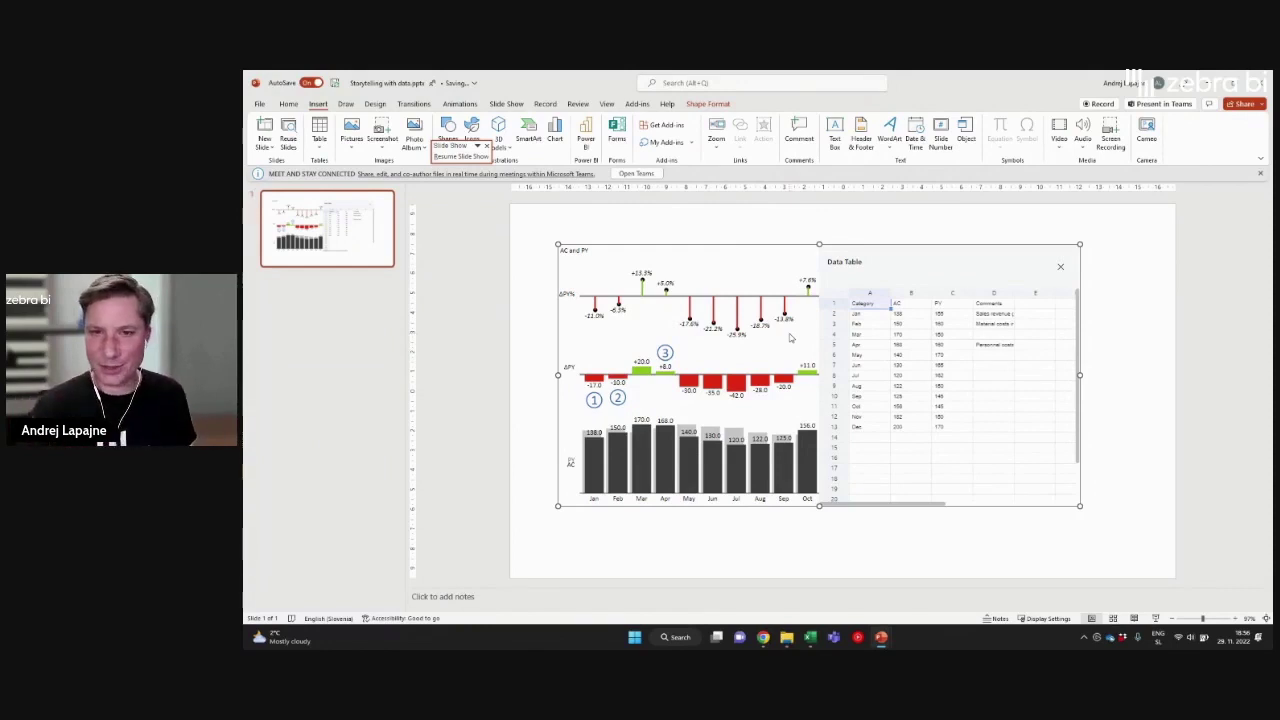
# - Set December's AC value to 100 in the chart's data table
pyautogui.click(905, 366)
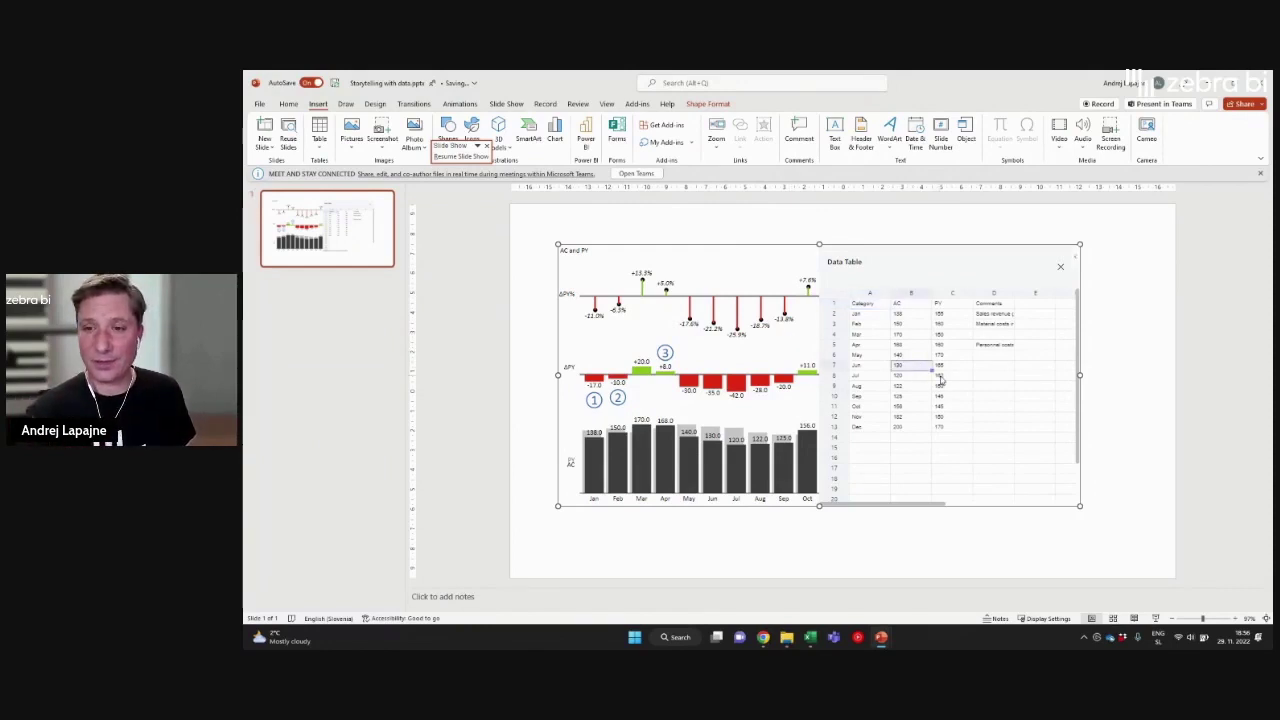
pyautogui.click(940, 377)
pyautogui.click(948, 429)
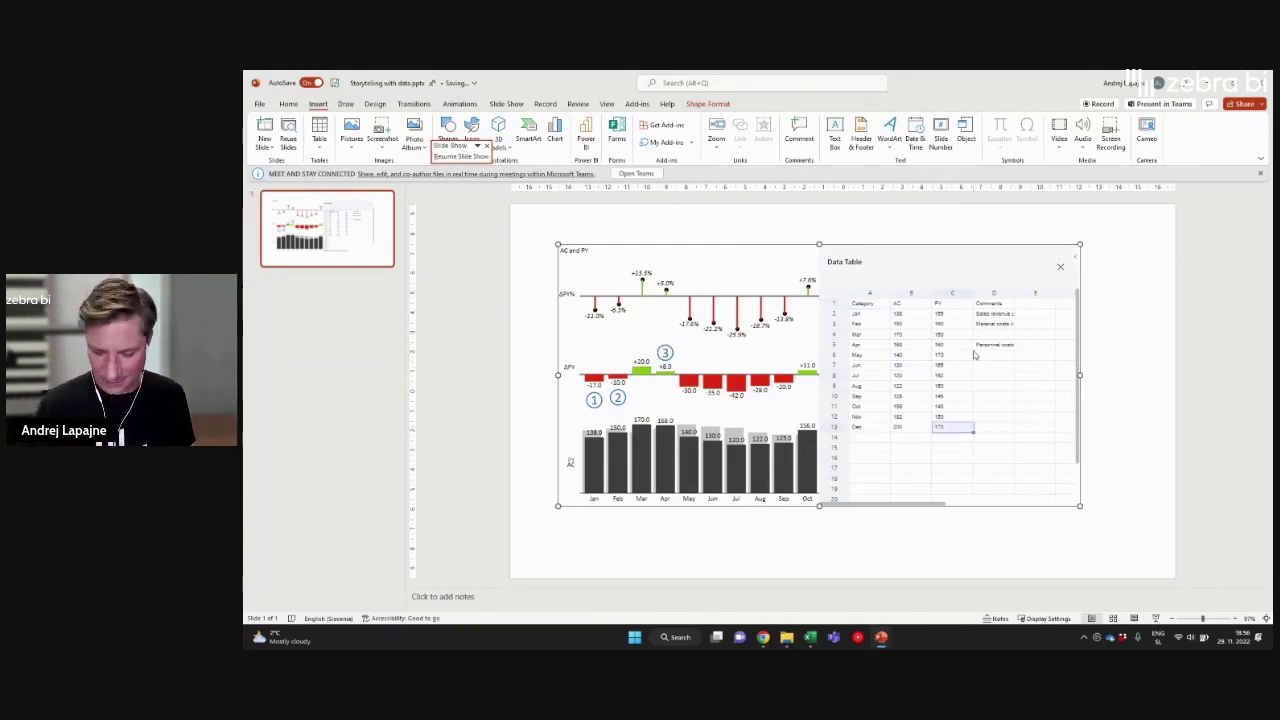
pyautogui.press('Left')
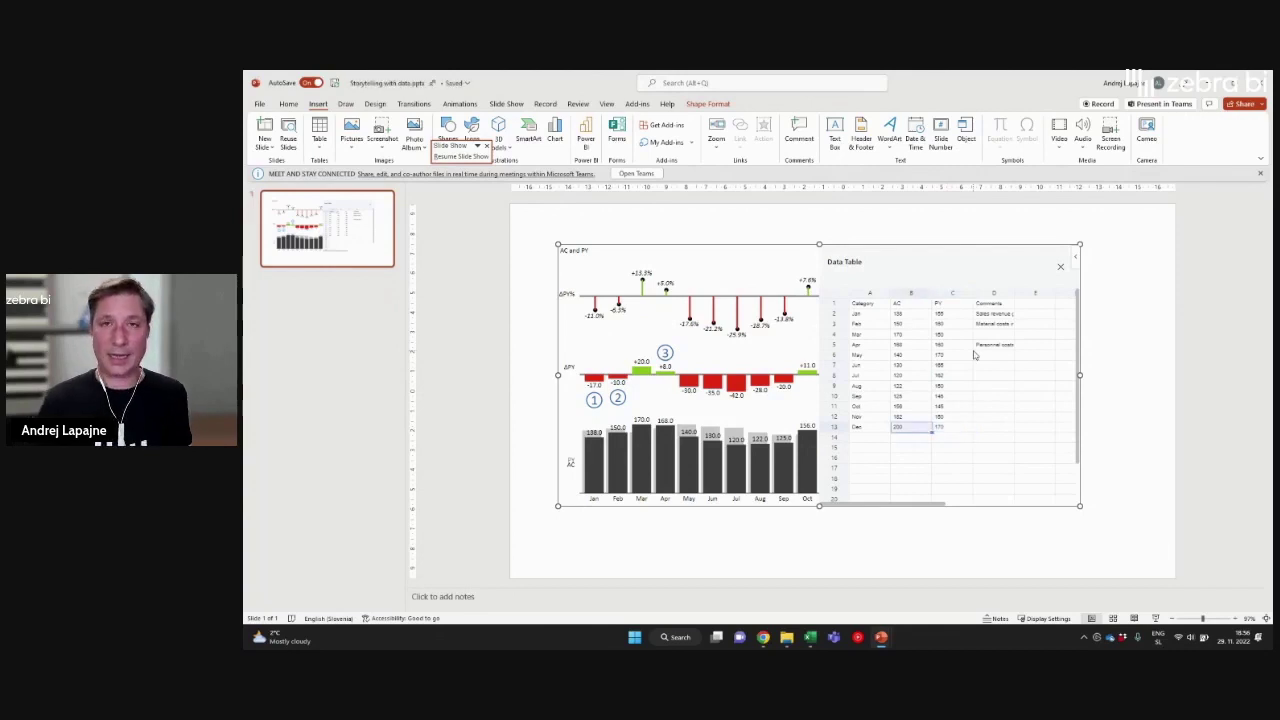
pyautogui.write('100')
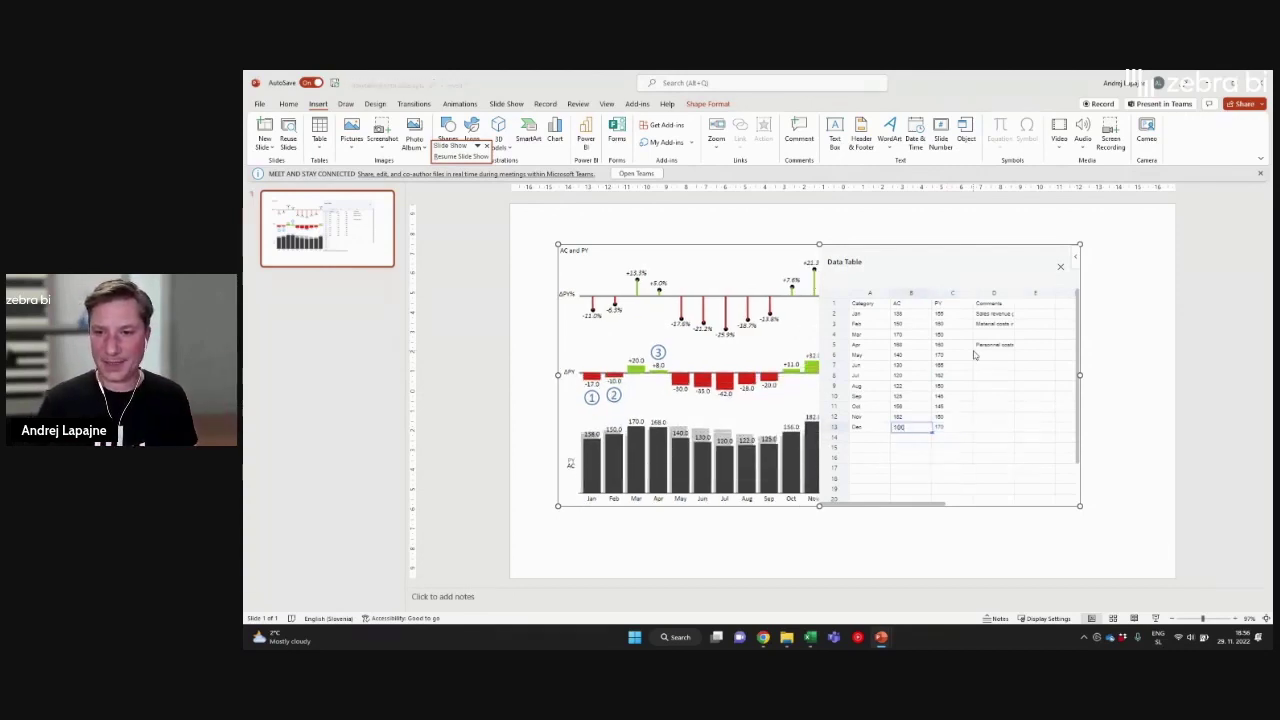
# - Close the data table, widen the comments area, and switch the chart to the waterfall variance view
pyautogui.click(1062, 269)
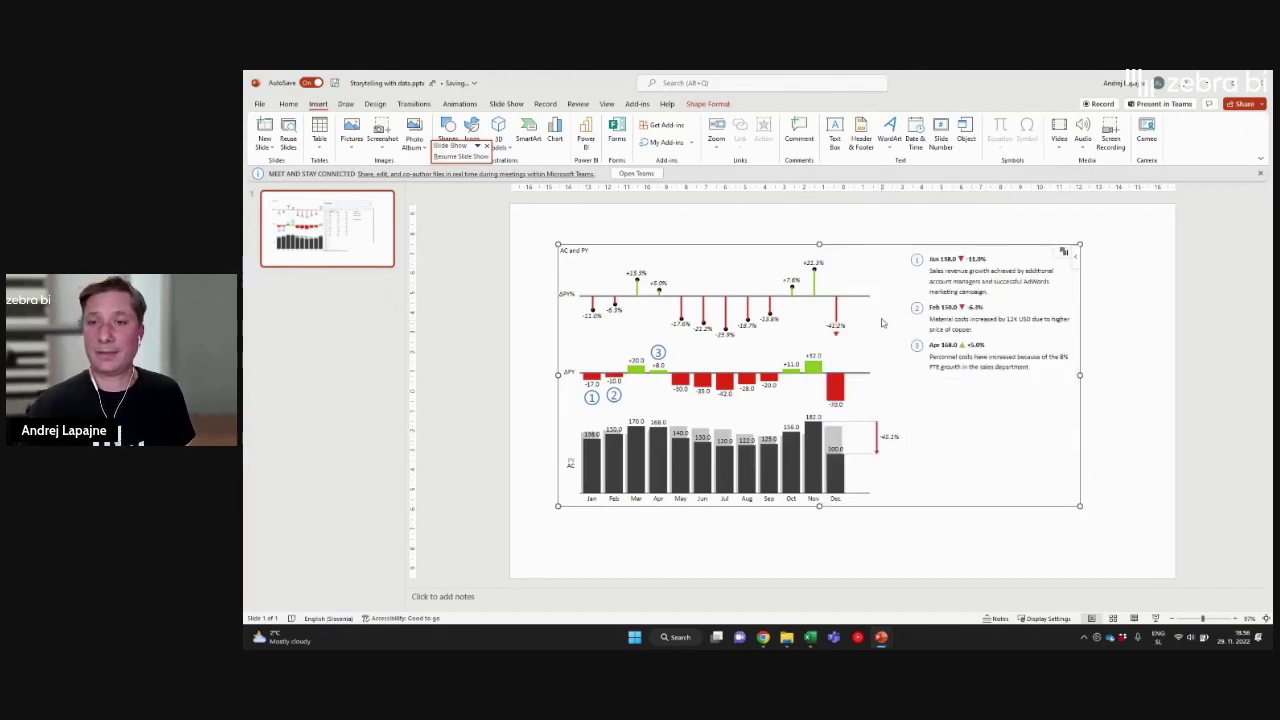
pyautogui.moveTo(905, 308); pyautogui.dragTo(899, 309)
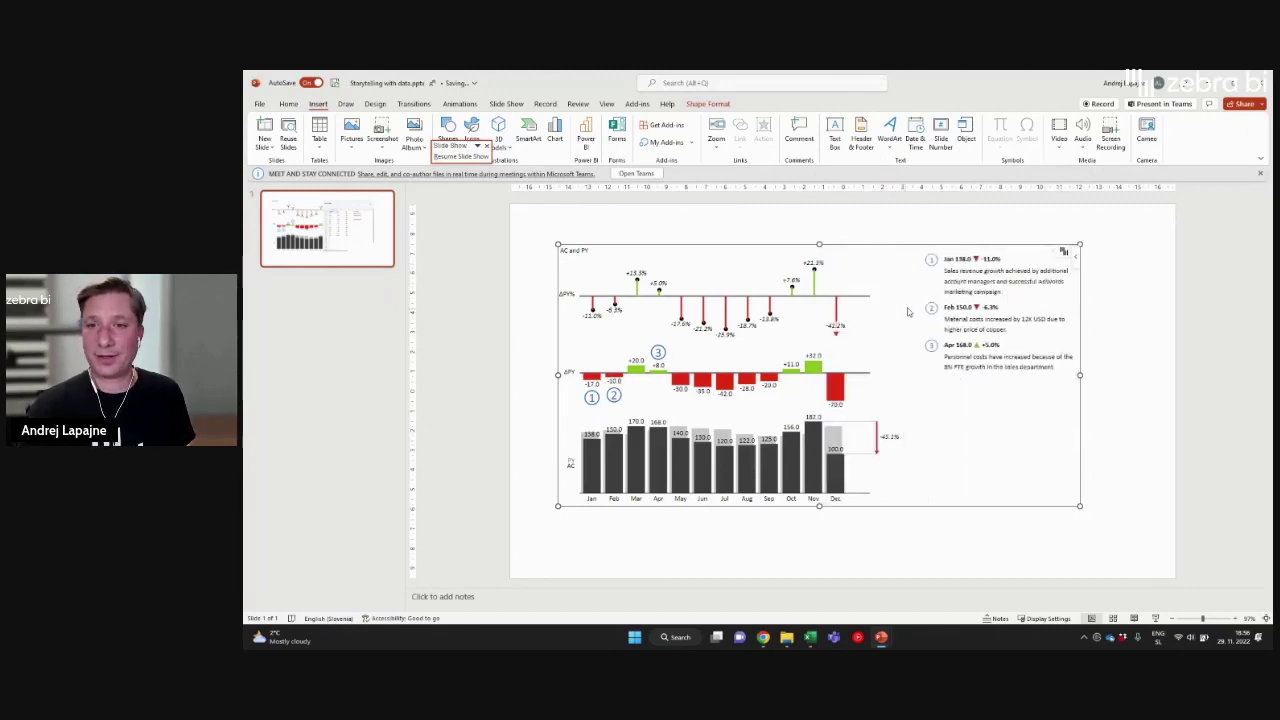
pyautogui.click(1073, 360)
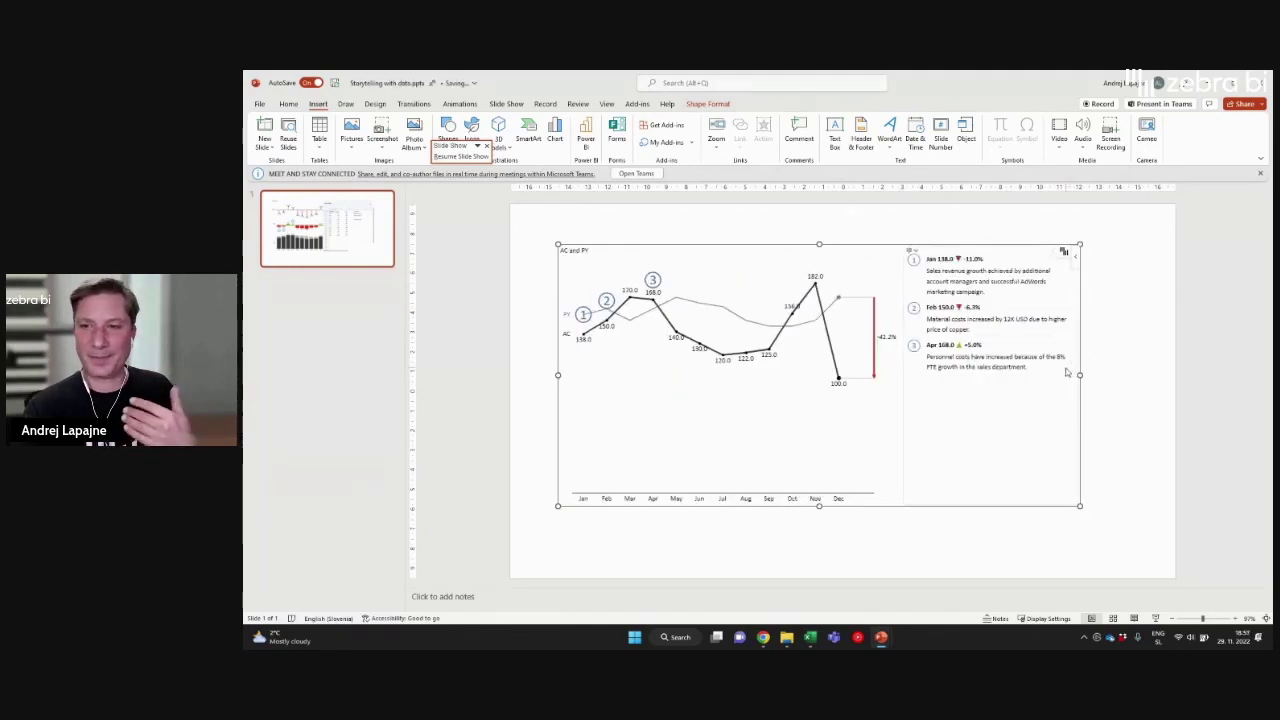
pyautogui.click(1076, 373)
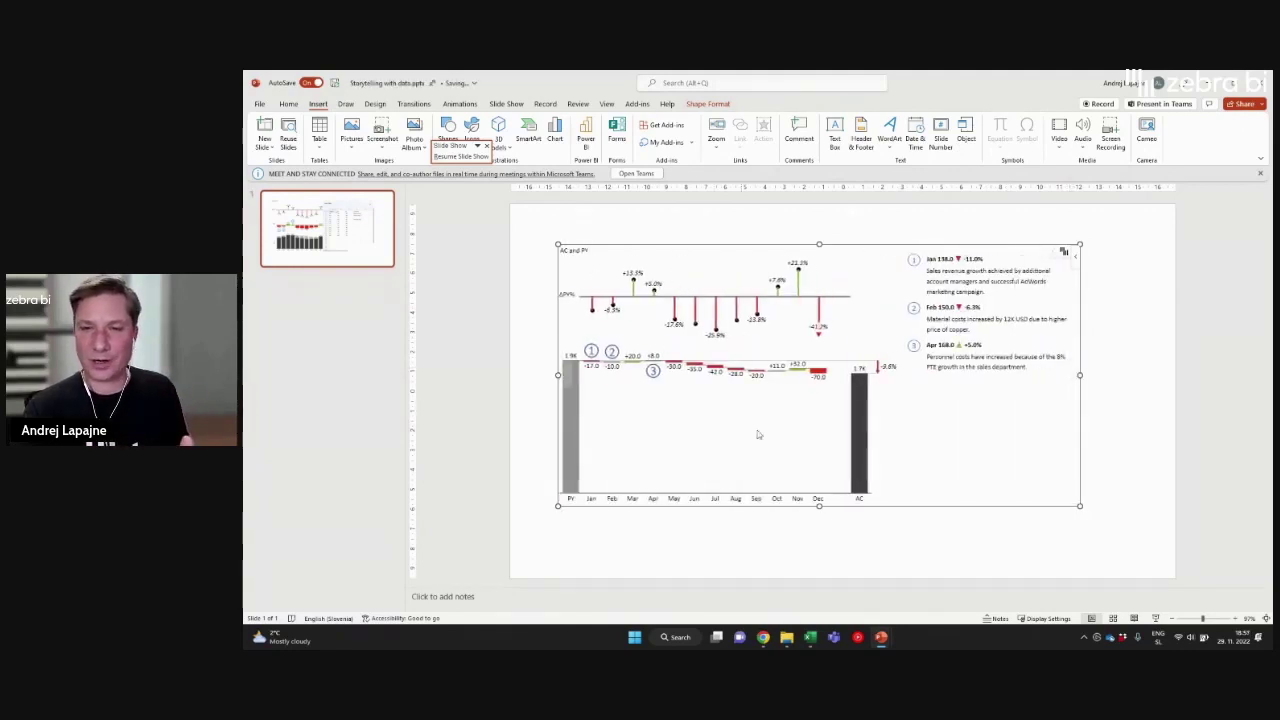
# - Toggle the axis break on and off, then reopen the data table at December's comment cell D13
pyautogui.click(862, 441)
pyautogui.click(860, 440)
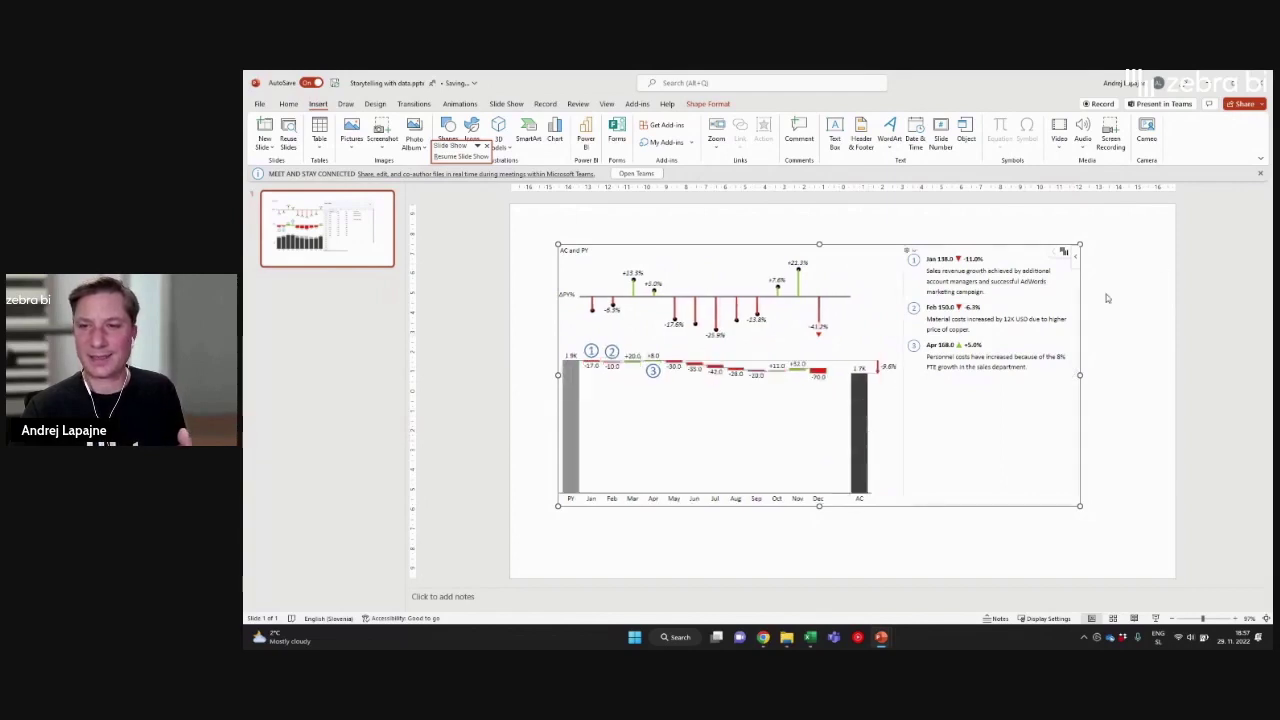
pyautogui.moveTo(1029, 258)
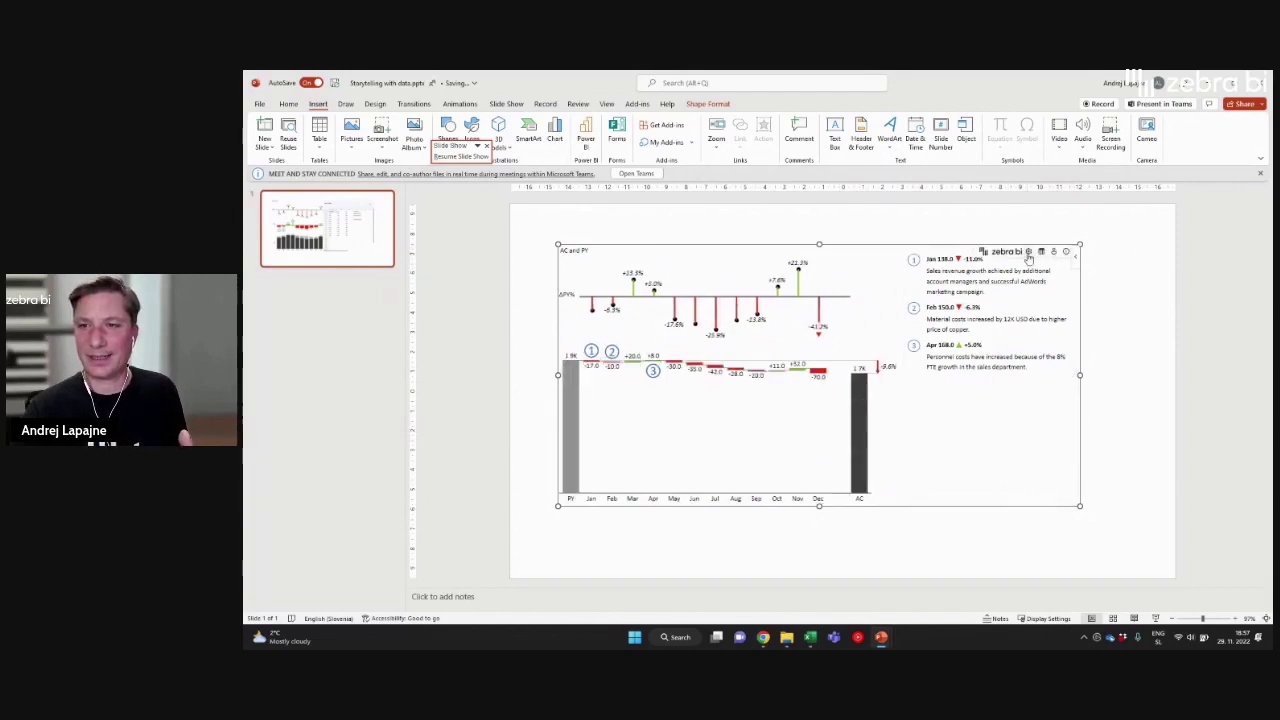
pyautogui.click(1041, 253)
pyautogui.click(996, 429)
pyautogui.write('additio')
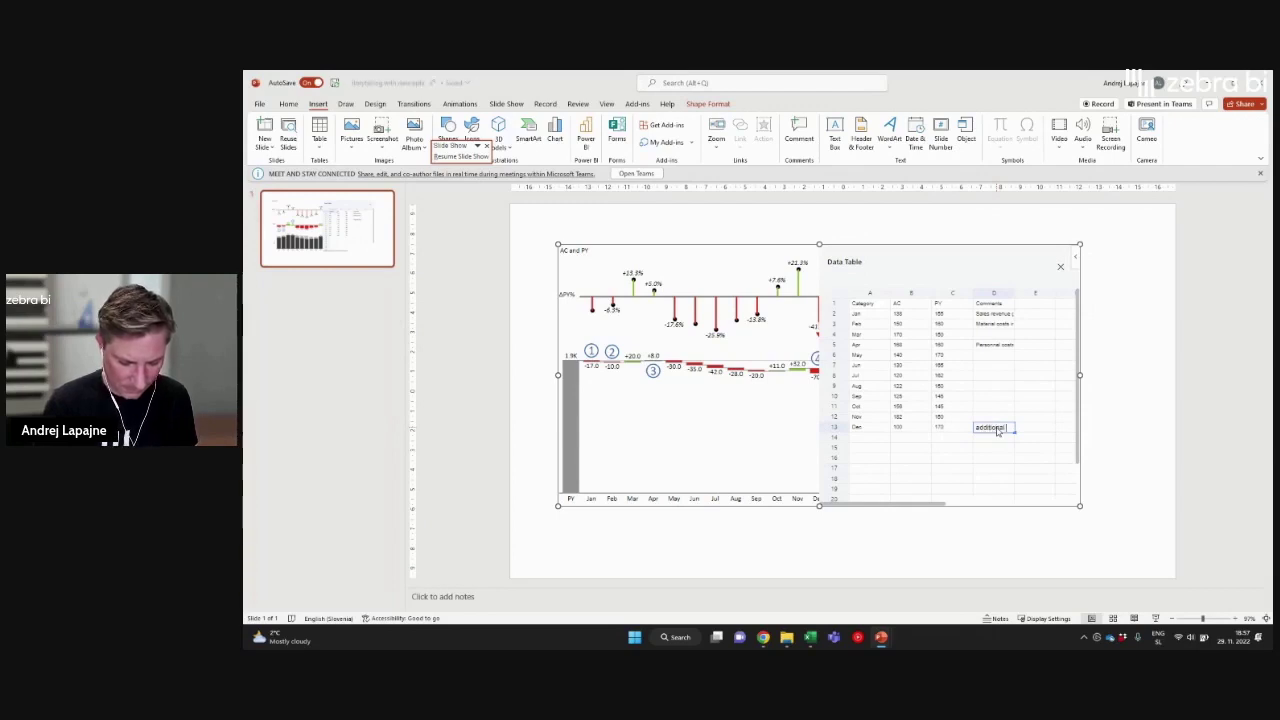
# - Complete December's 'additional comment here' note and close the data table to show it
pyautogui.write('nal comment he')
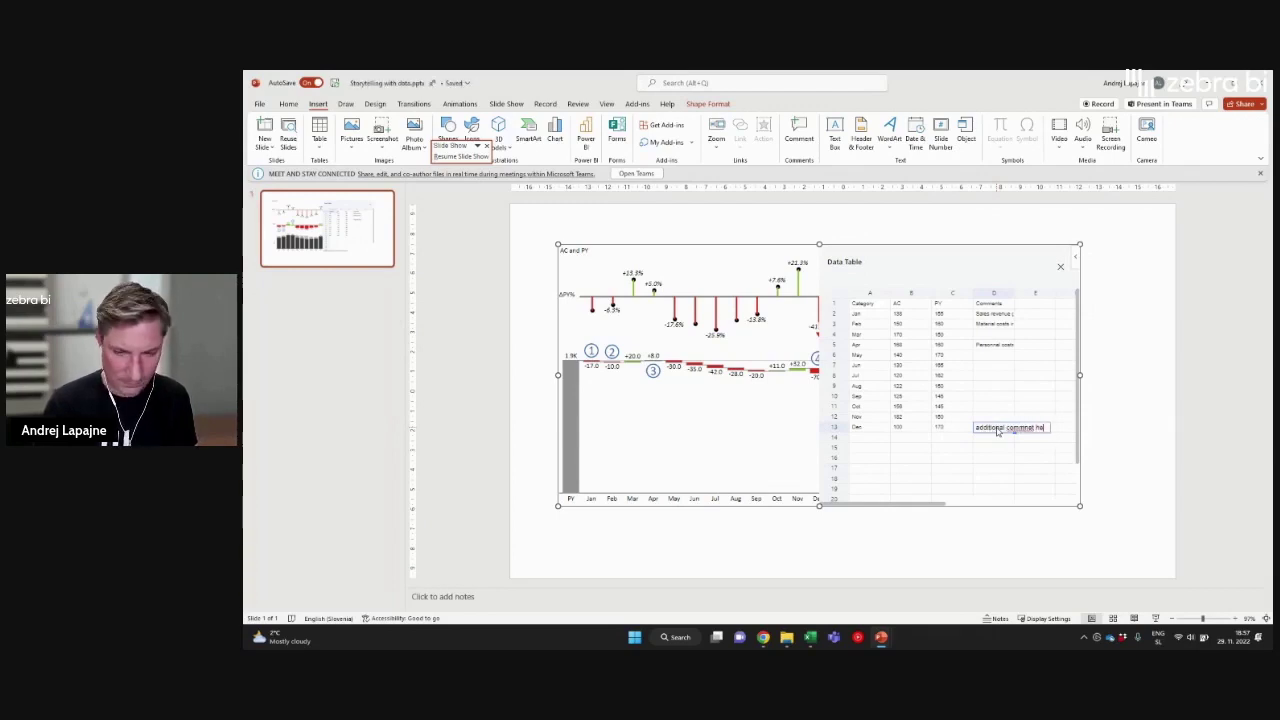
pyautogui.press('Return')
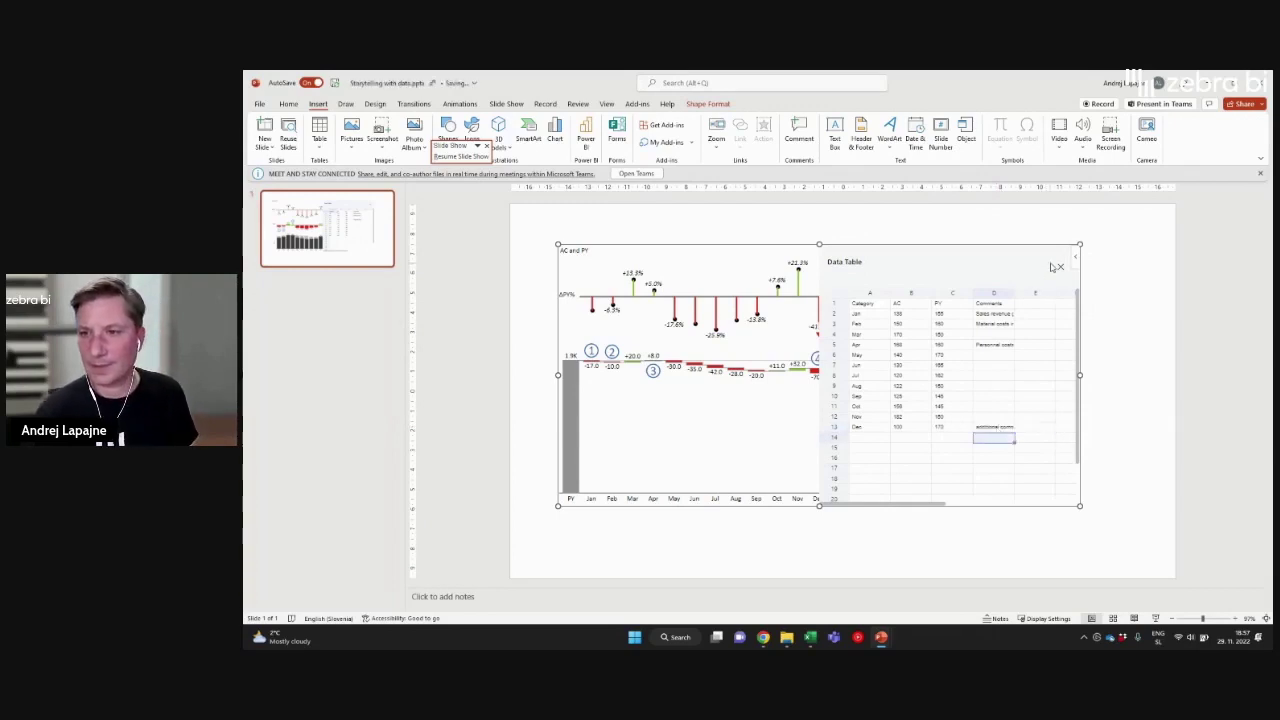
pyautogui.click(1057, 267)
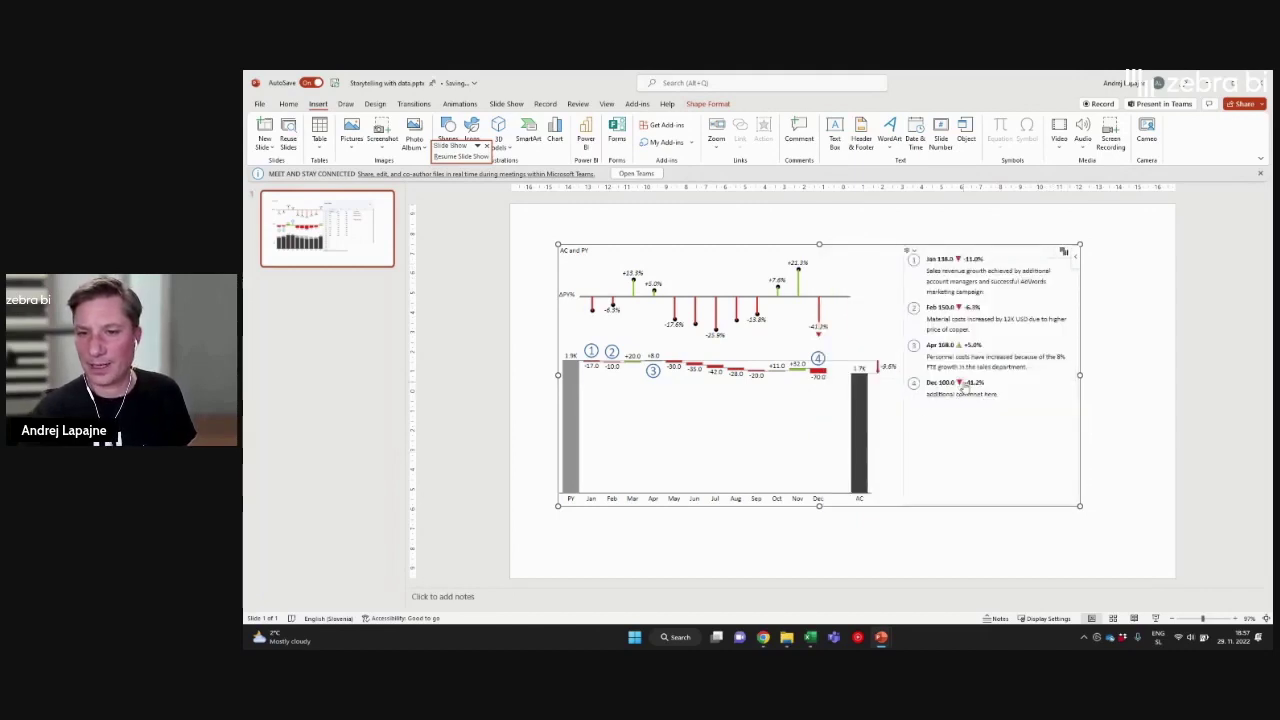
# - Move the variance chart up-left and enlarge it to fill more of slide 1
pyautogui.rightClick(364, 292)
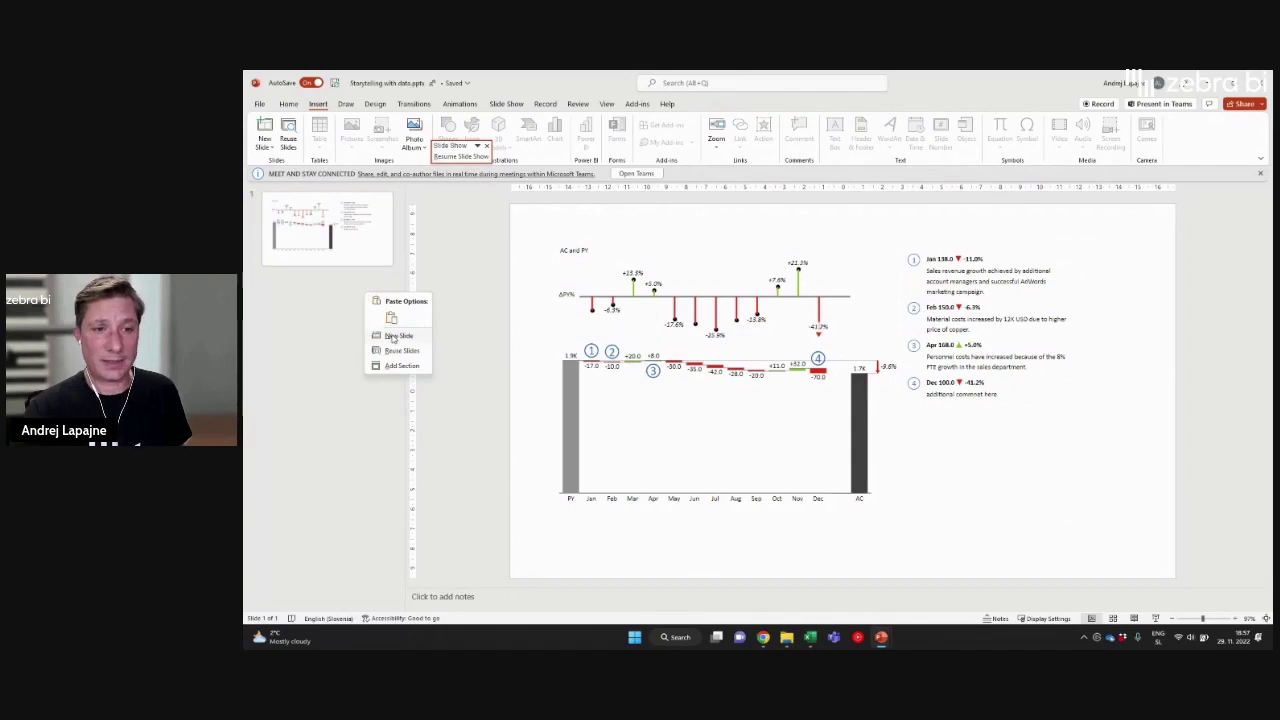
pyautogui.click(612, 248)
pyautogui.moveTo(626, 250); pyautogui.dragTo(592, 228)
pyautogui.moveTo(1052, 490); pyautogui.dragTo(1156, 570)
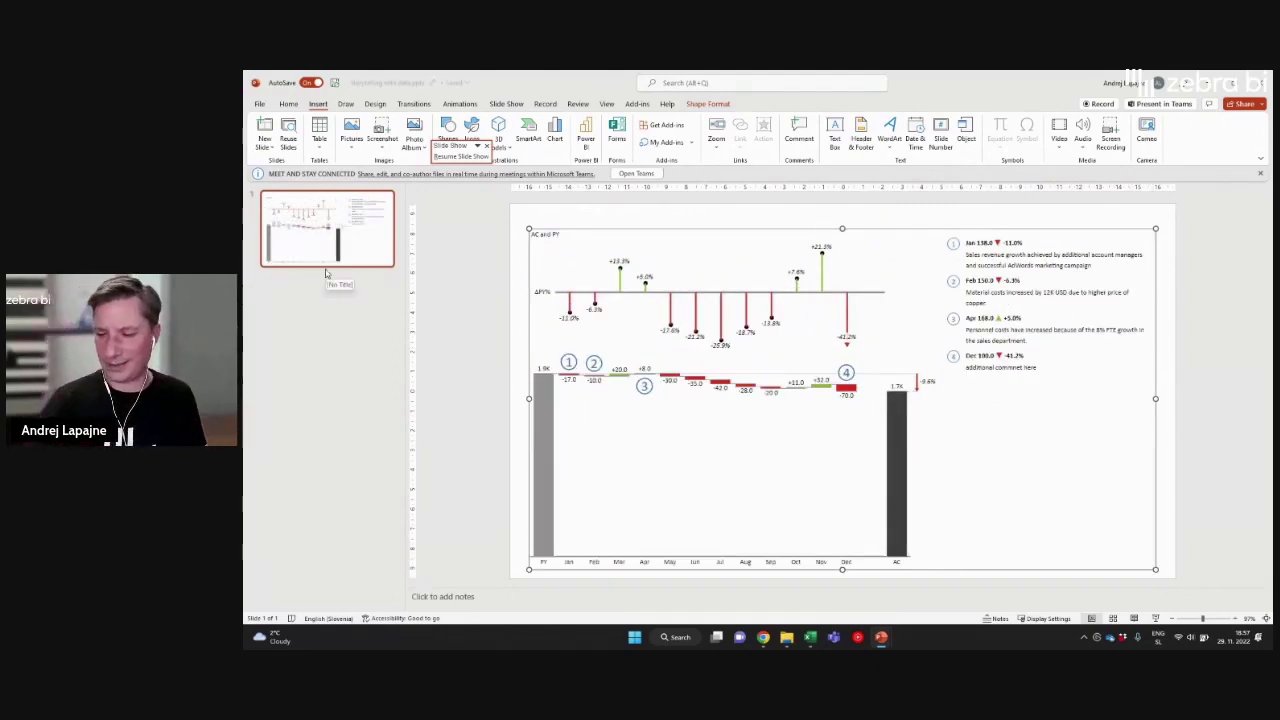
# - Add a blank second slide from the thumbnail pane
pyautogui.click(322, 316)
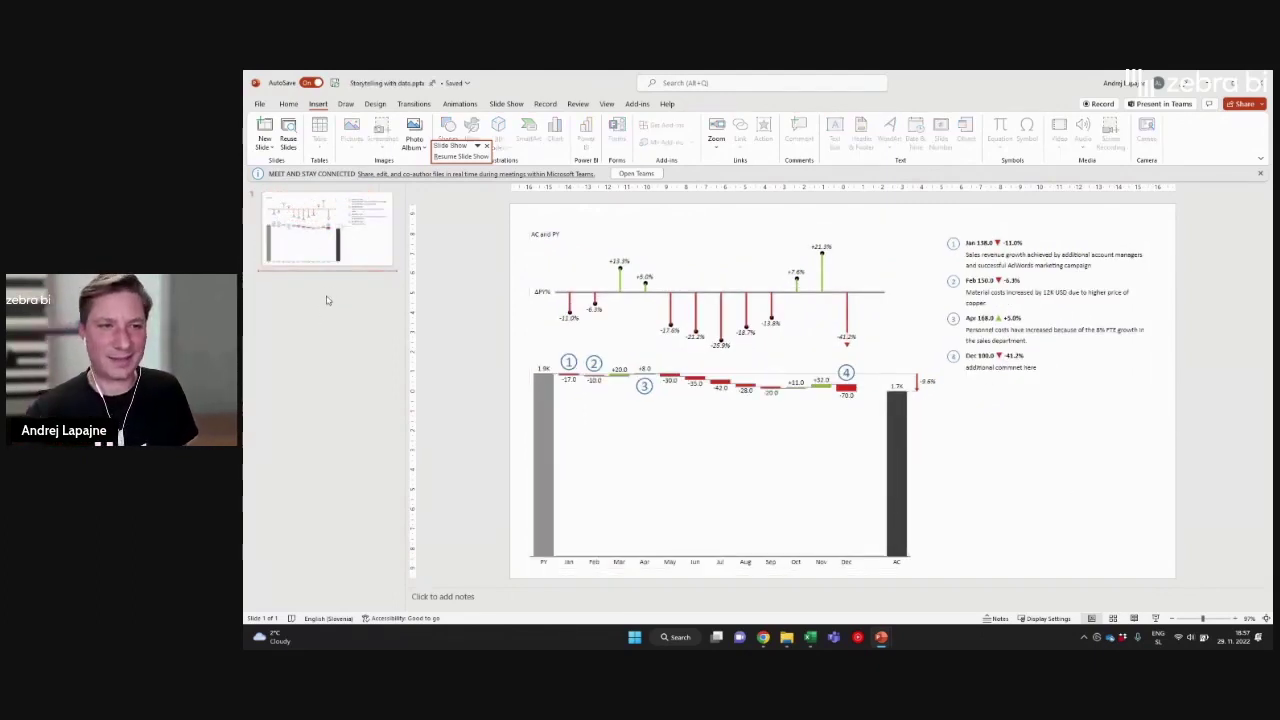
pyautogui.rightClick(326, 292)
pyautogui.click(360, 332)
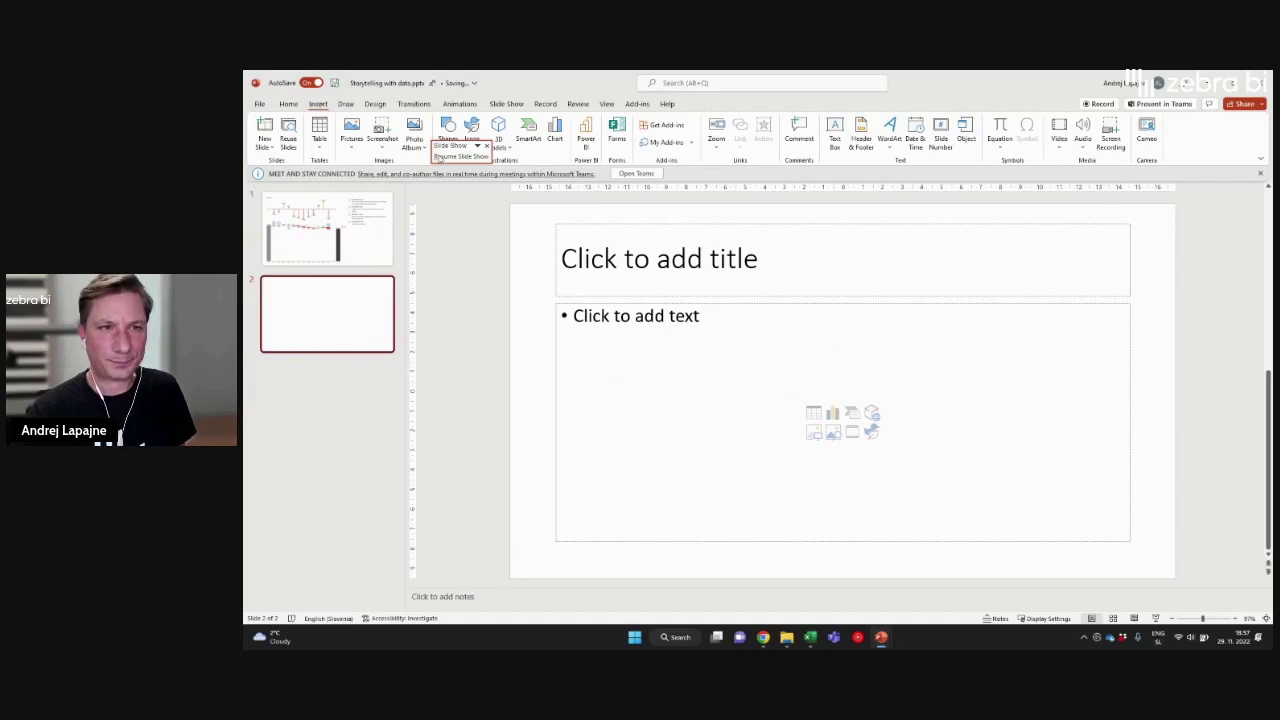
# - Insert a Zebra BI Contribution bridge chart on slide 2 via My Add-ins
pyautogui.click(690, 143)
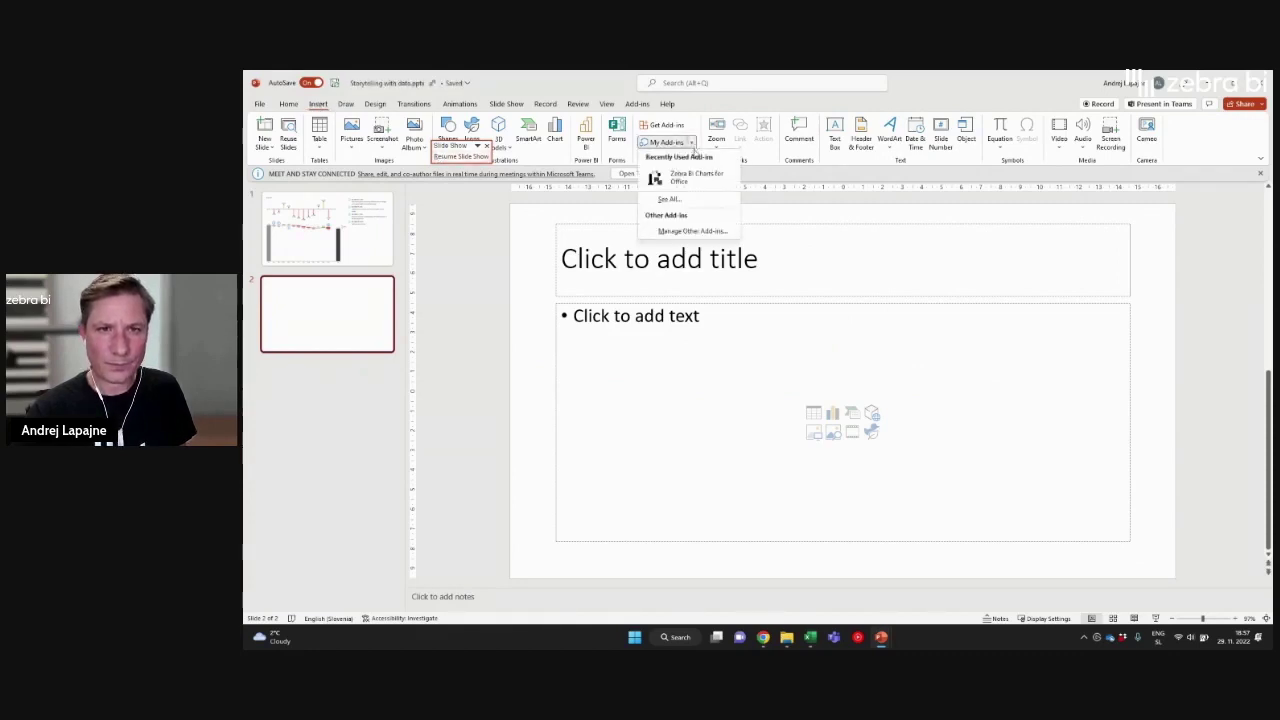
pyautogui.click(696, 177)
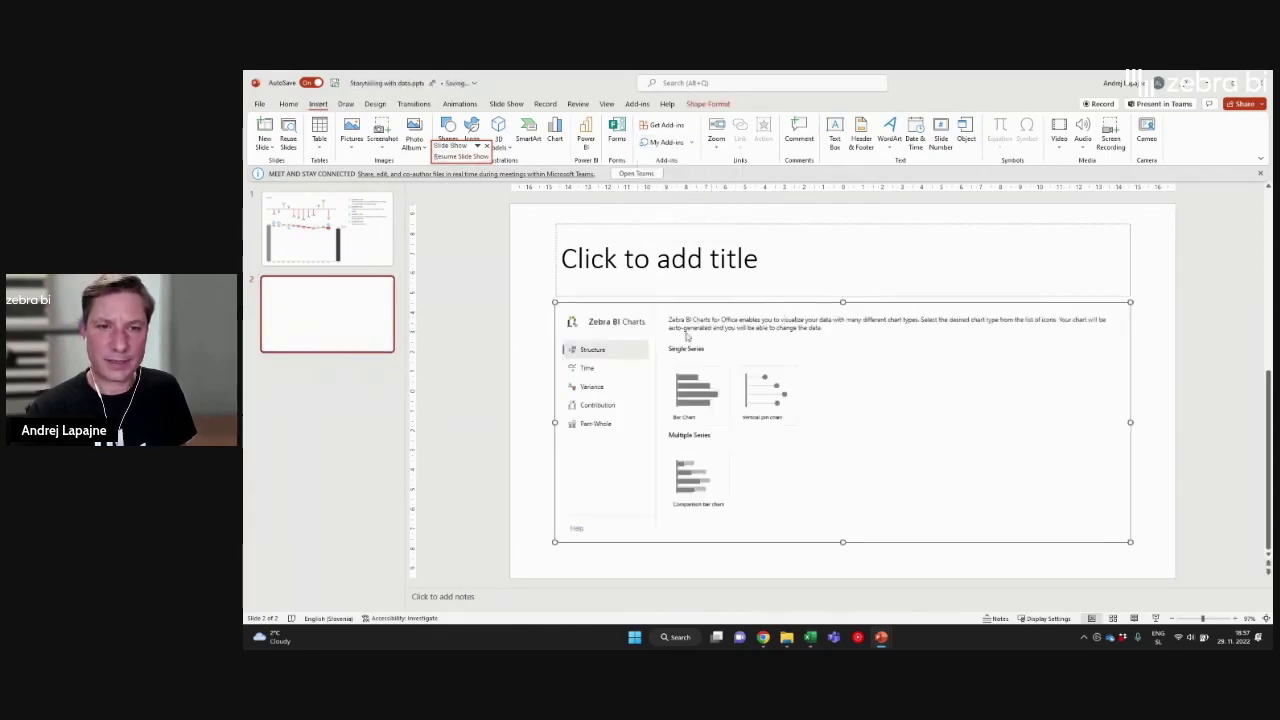
pyautogui.click(592, 406)
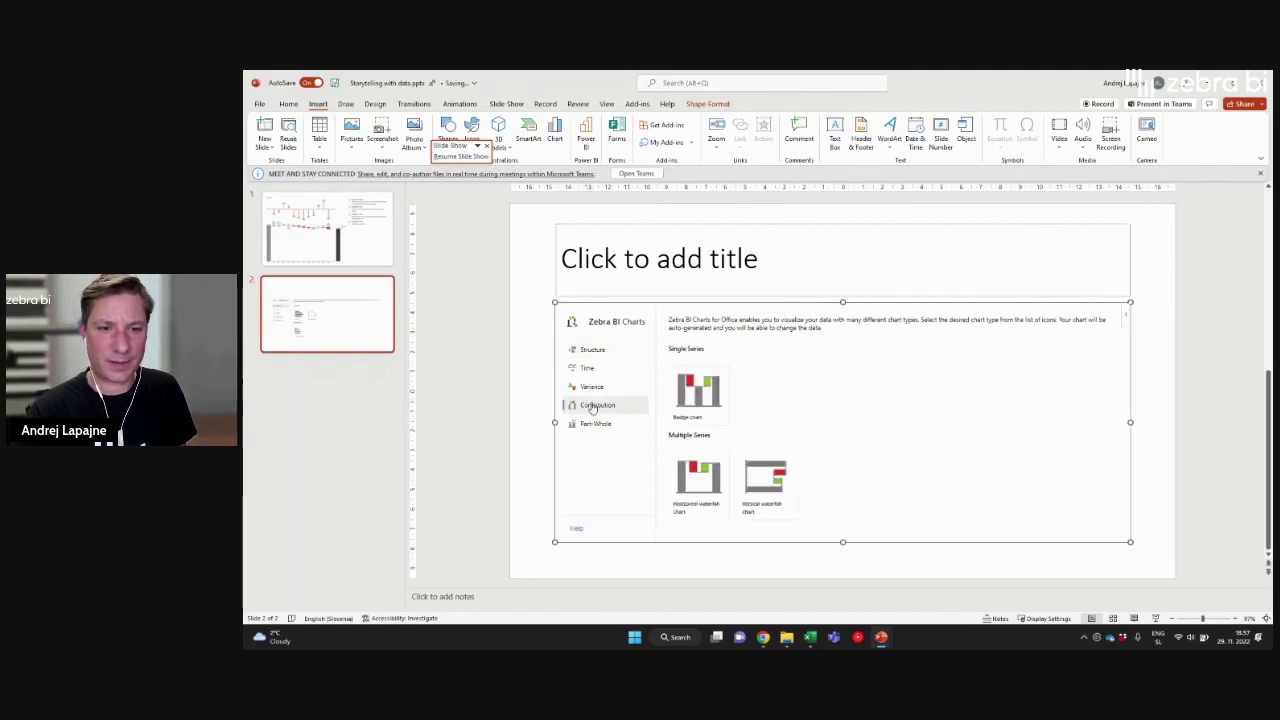
pyautogui.click(710, 395)
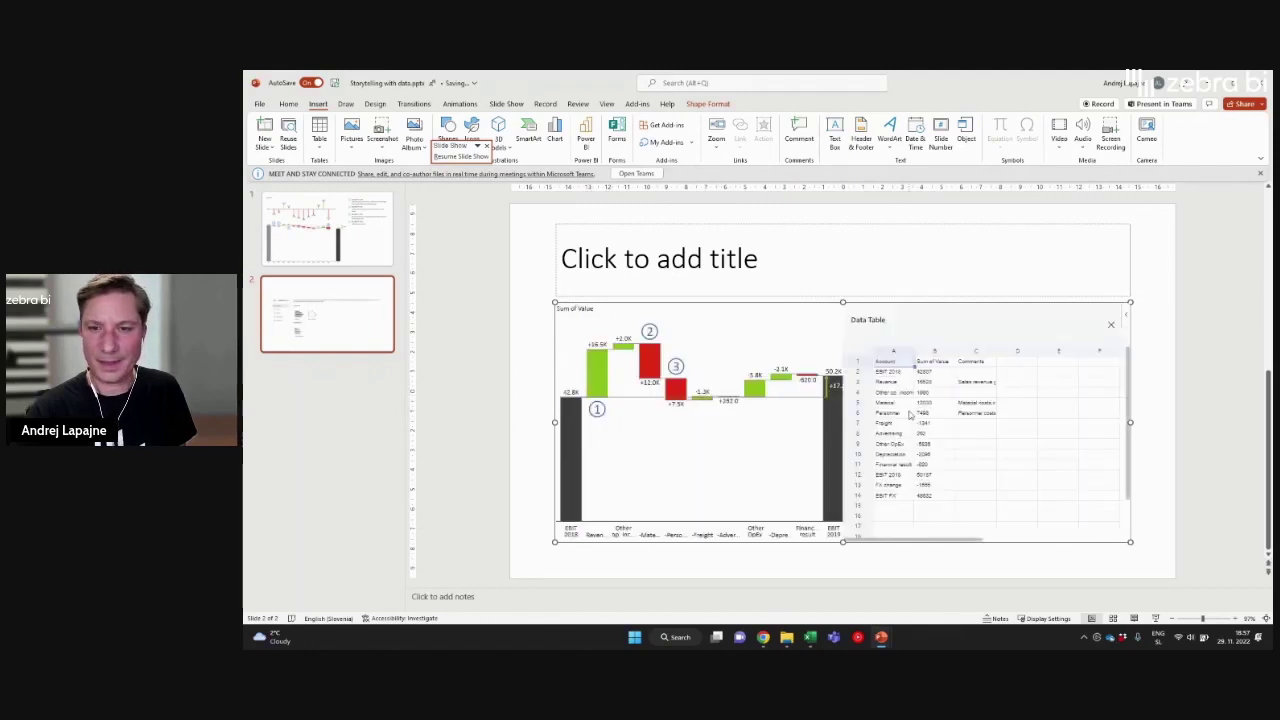
# - Close the data table and drag the bridge chart's bottom edge down to make it taller
pyautogui.click(1112, 327)
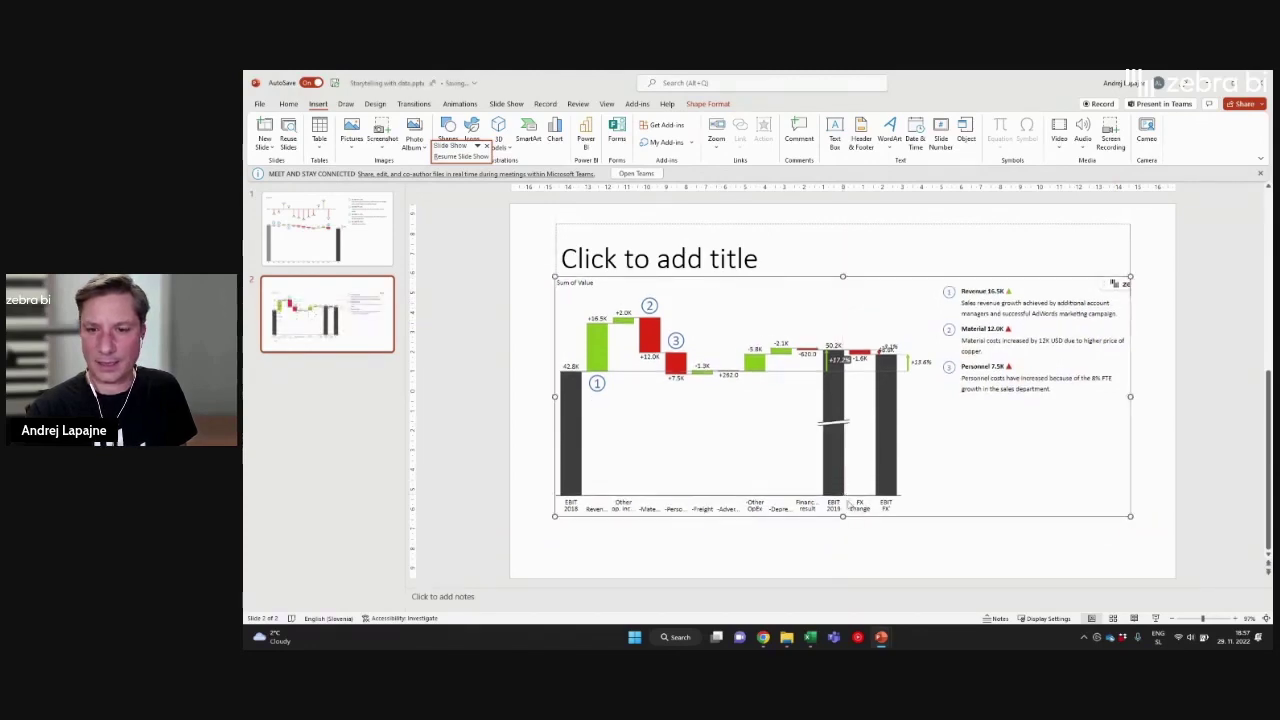
pyautogui.moveTo(843, 517); pyautogui.dragTo(843, 552)
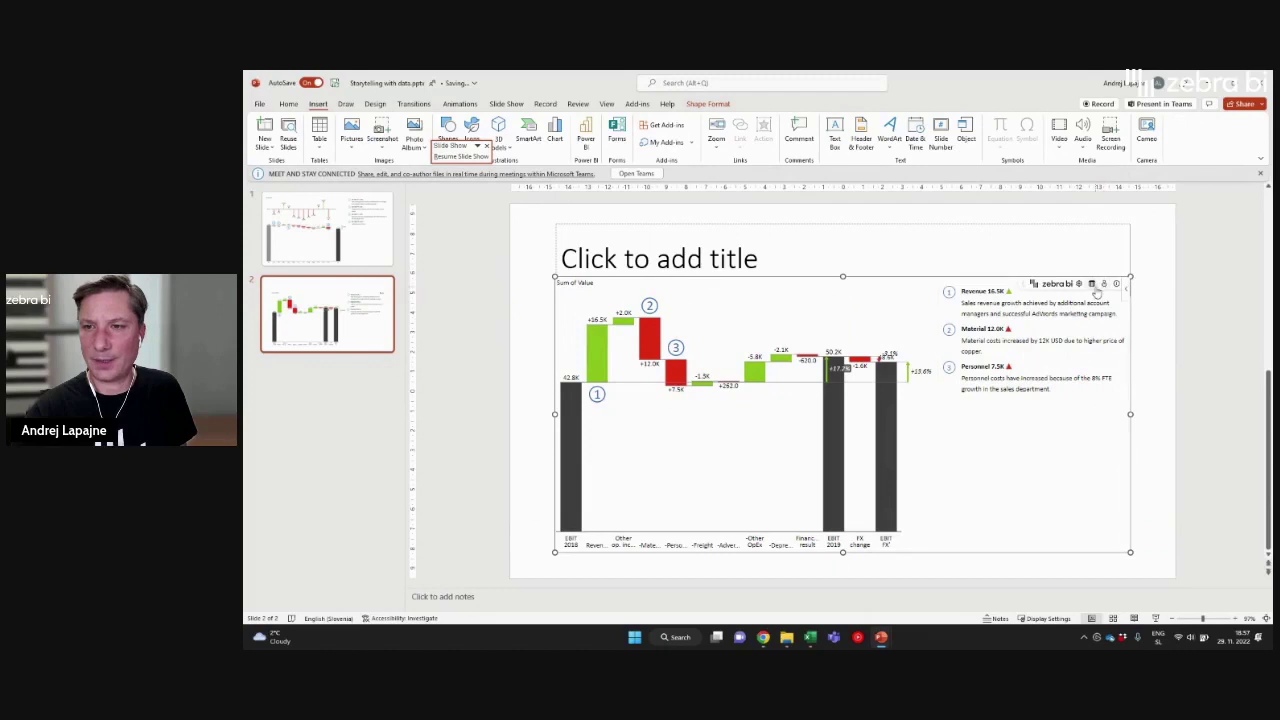
pyautogui.click(1094, 291)
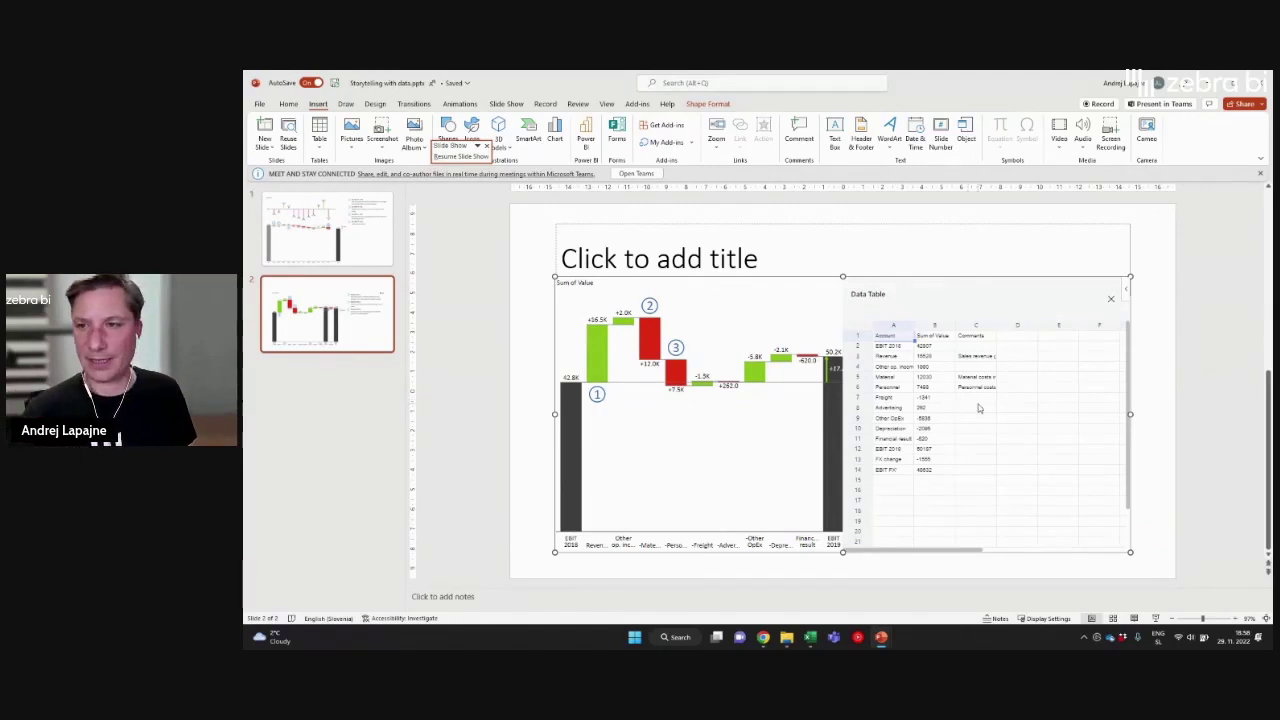
pyautogui.click(1111, 303)
pyautogui.click(996, 258)
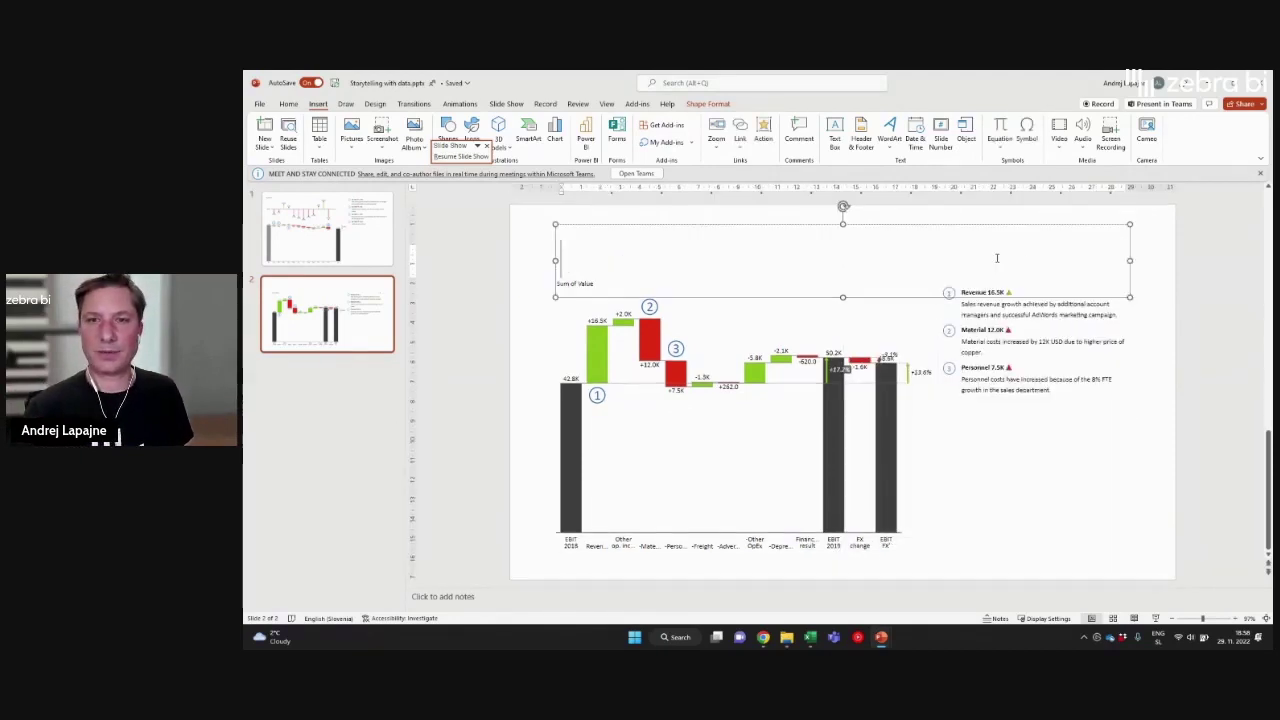
pyautogui.click(368, 385)
# - Add a blank third slide and open the Office Add-ins store
pyautogui.rightClick(336, 381)
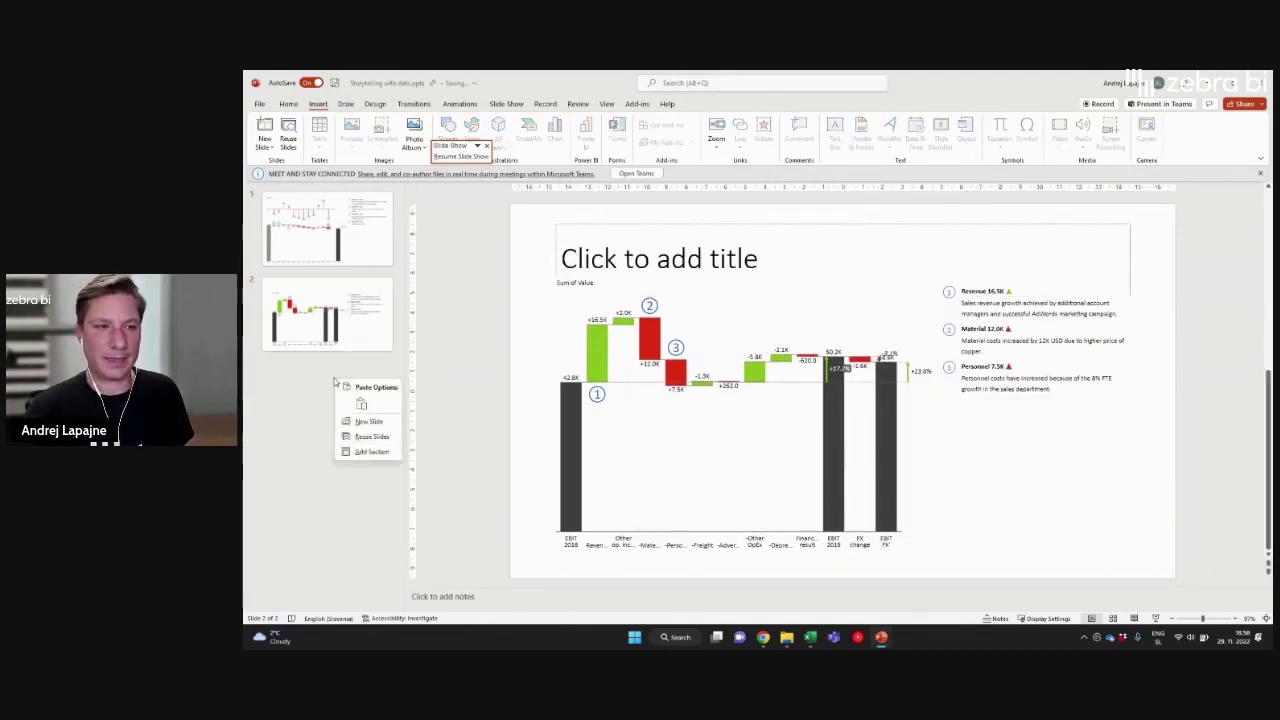
pyautogui.click(368, 422)
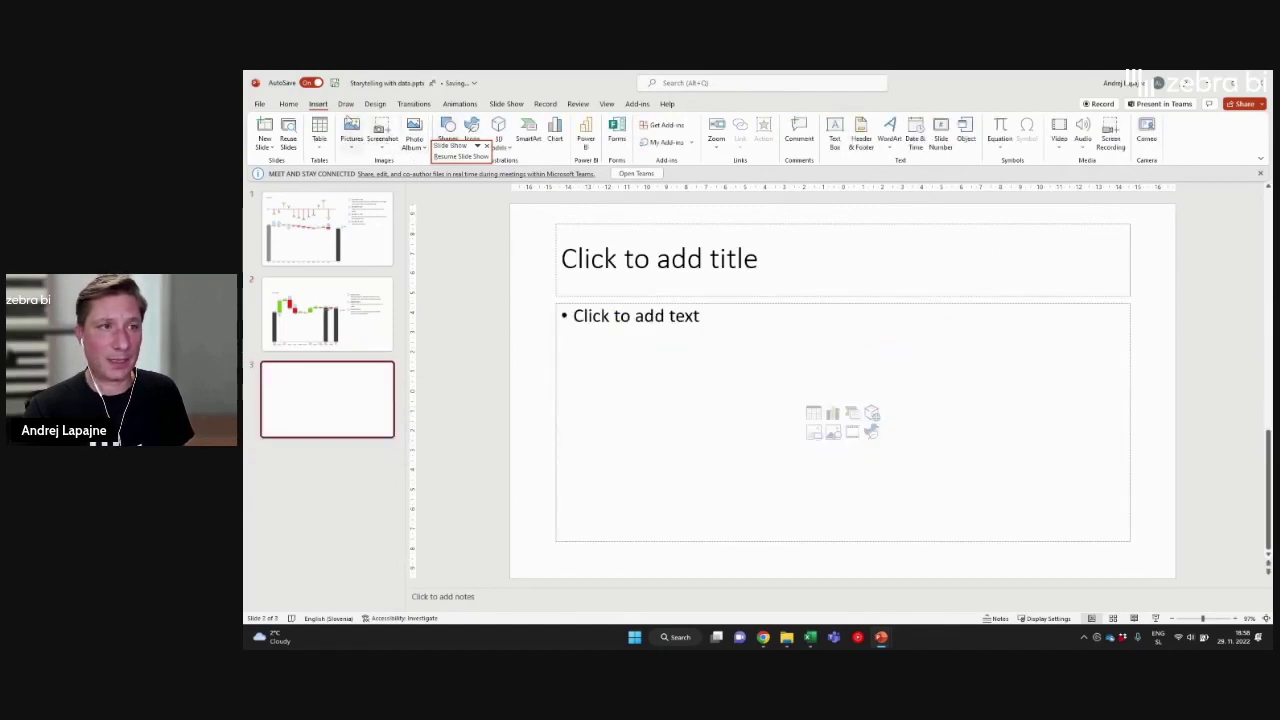
pyautogui.click(692, 146)
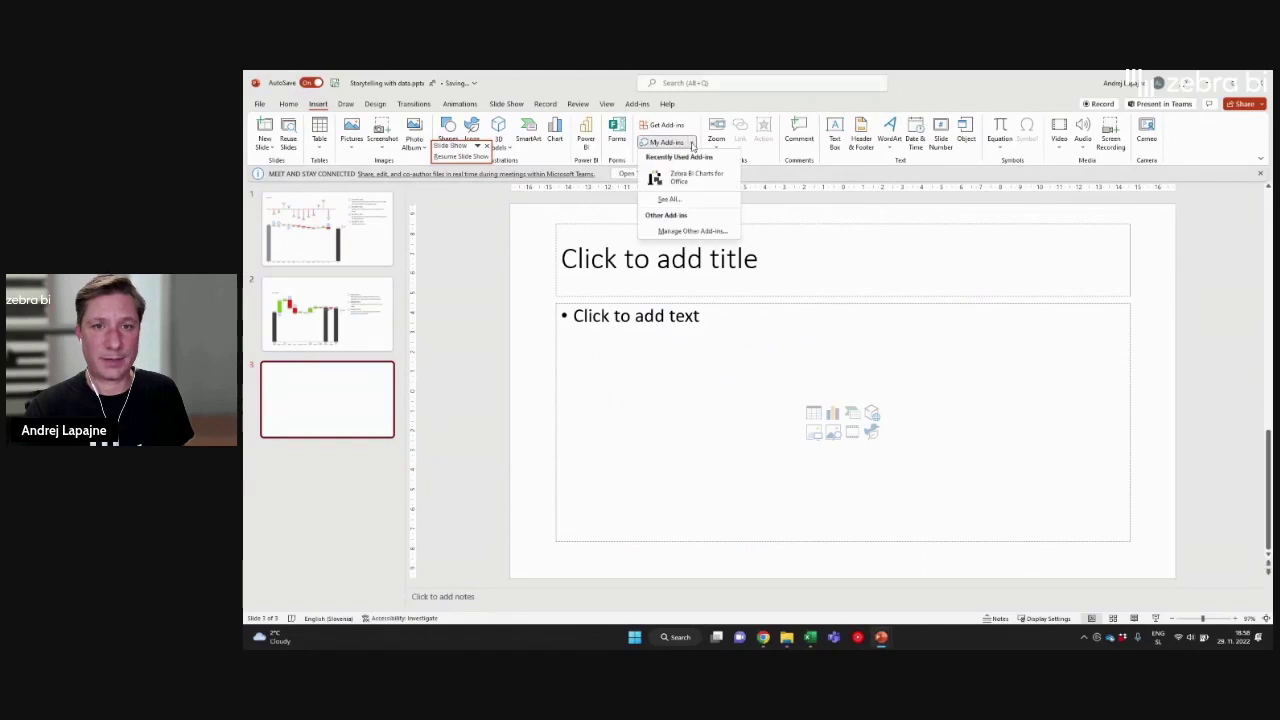
pyautogui.click(670, 127)
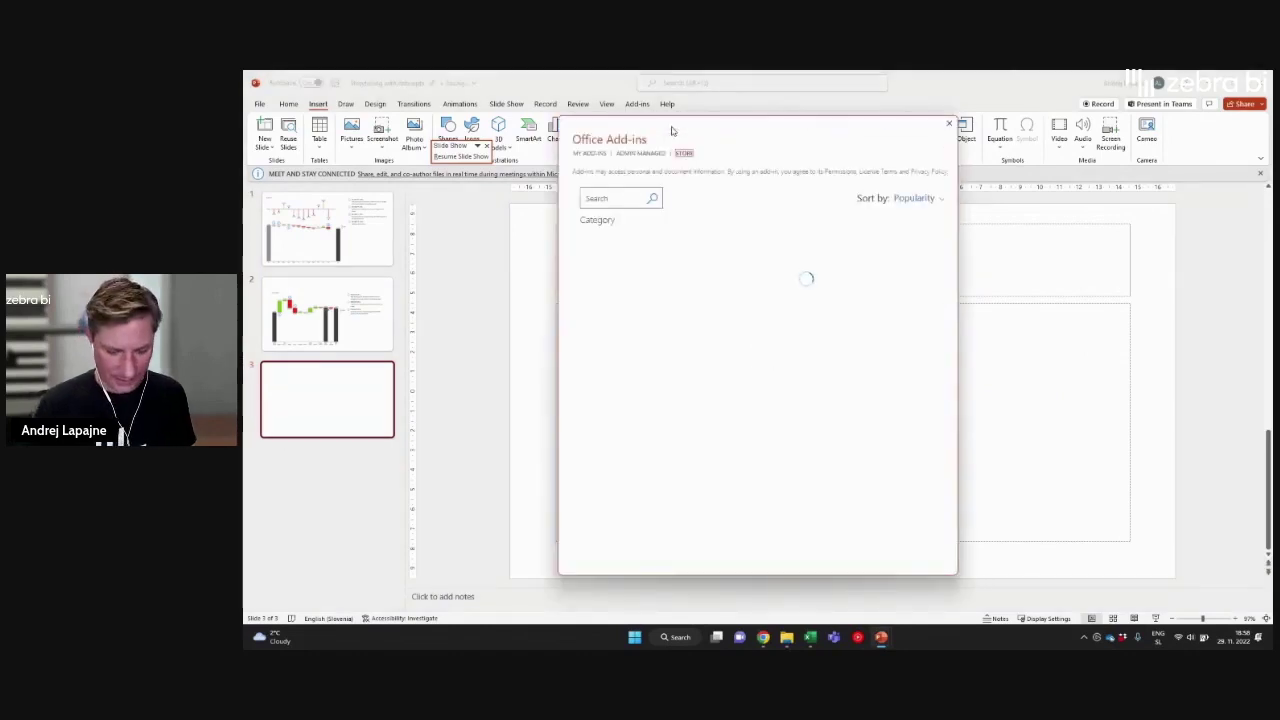
# - Search 'zebra' and add Zebra BI Tables for Office to the slide
pyautogui.click(640, 197)
pyautogui.write('zebra')
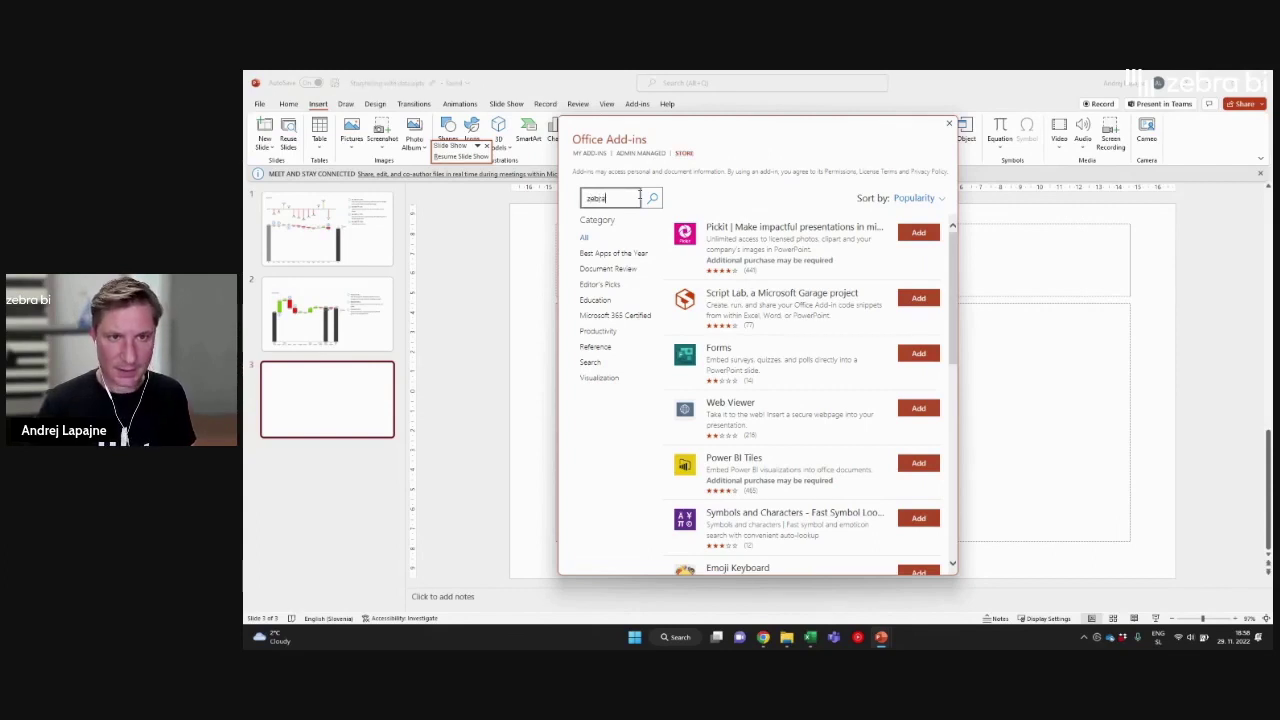
pyautogui.press('Return')
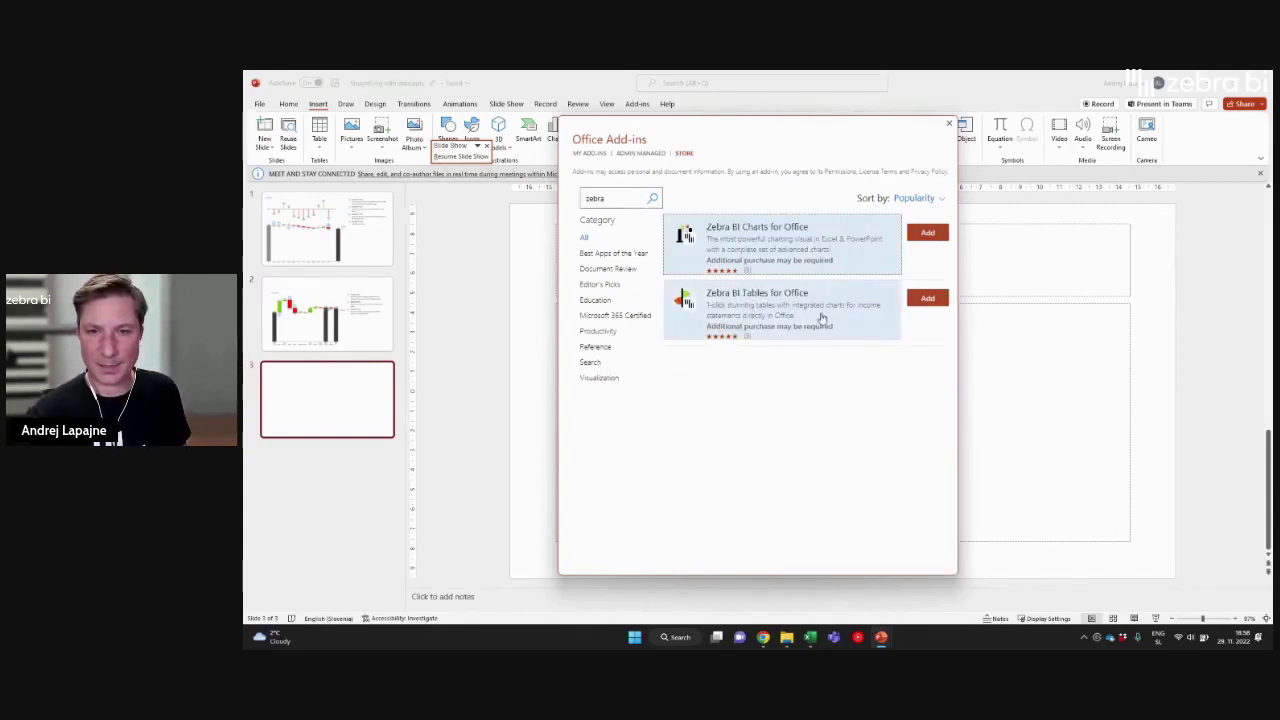
pyautogui.click(780, 312)
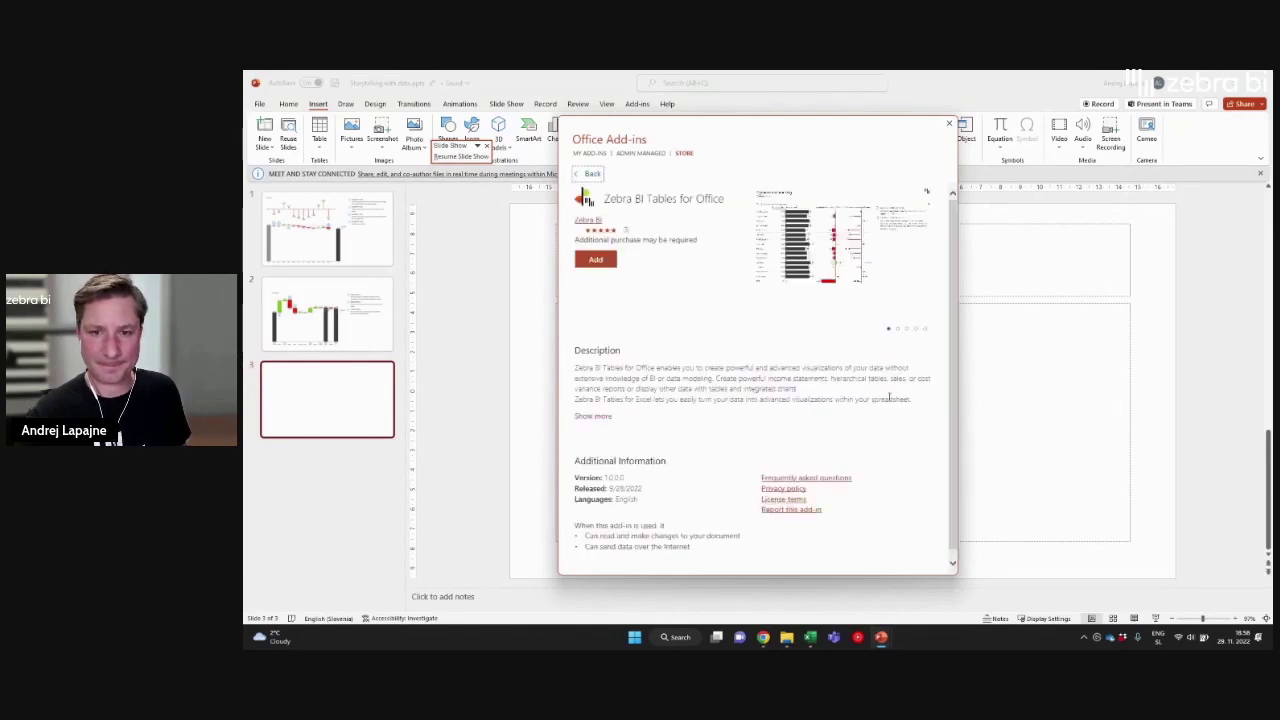
pyautogui.click(596, 260)
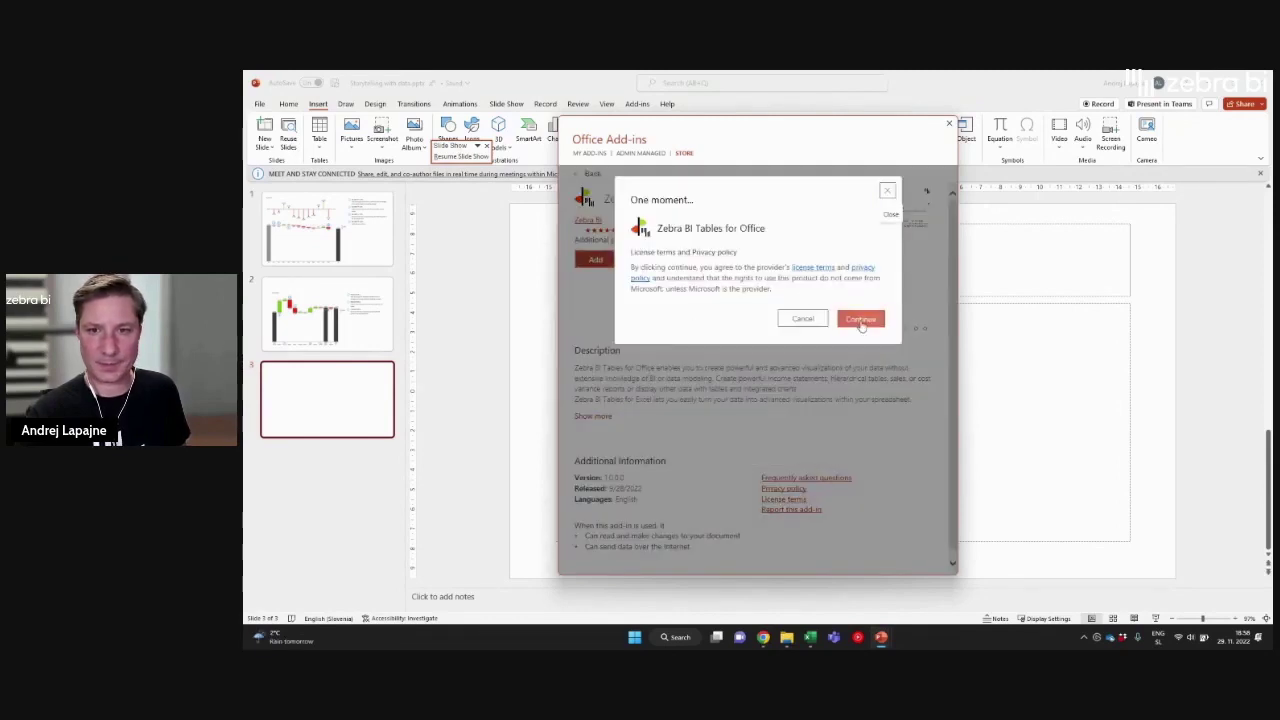
pyautogui.click(861, 320)
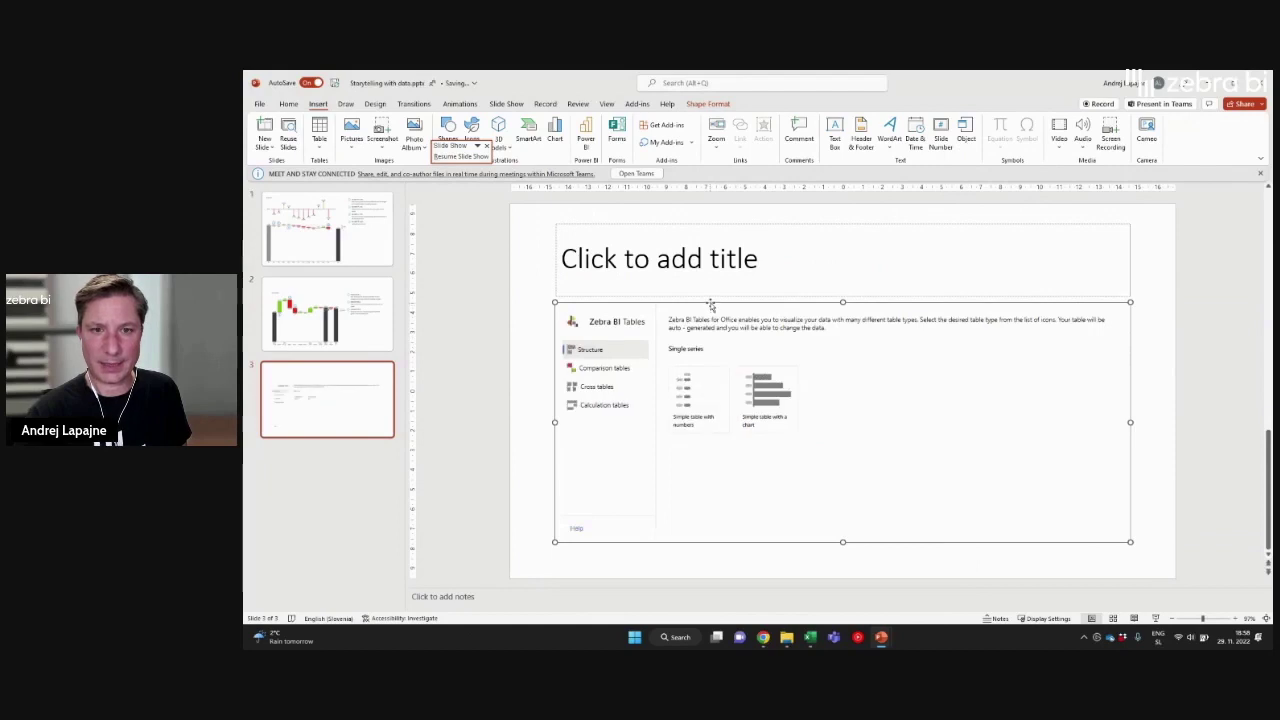
# - Move the Zebra BI Tables frame over the title, resize it to fill slide 3, and show Comparison tables
pyautogui.moveTo(710, 303); pyautogui.dragTo(704, 220)
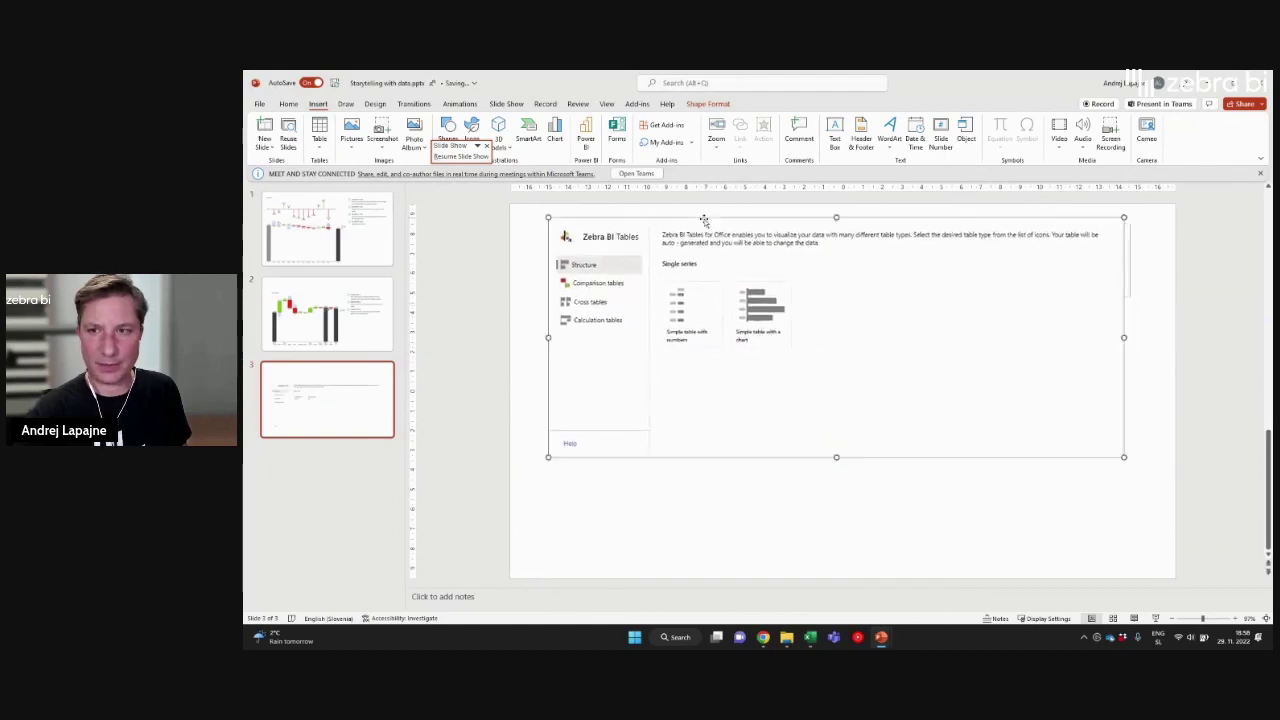
pyautogui.moveTo(1121, 458); pyautogui.dragTo(1157, 562)
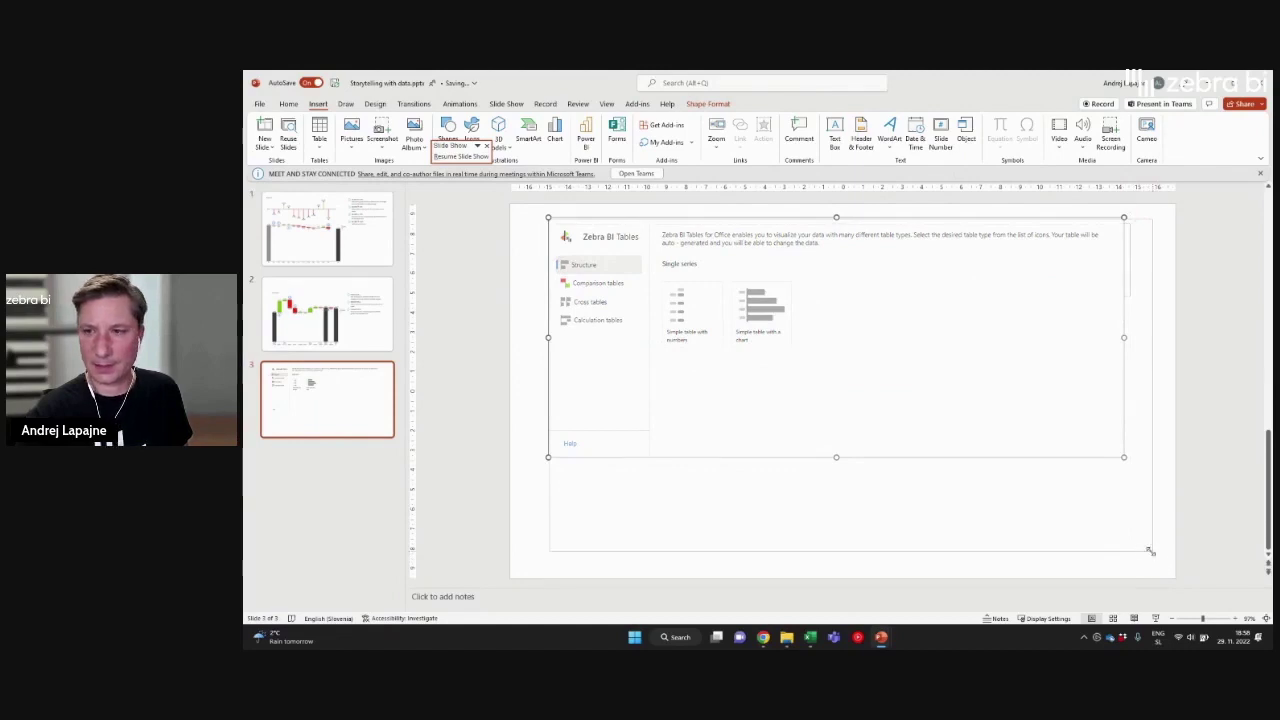
pyautogui.moveTo(1157, 562); pyautogui.dragTo(1152, 551)
pyautogui.moveTo(878, 219); pyautogui.dragTo(868, 219)
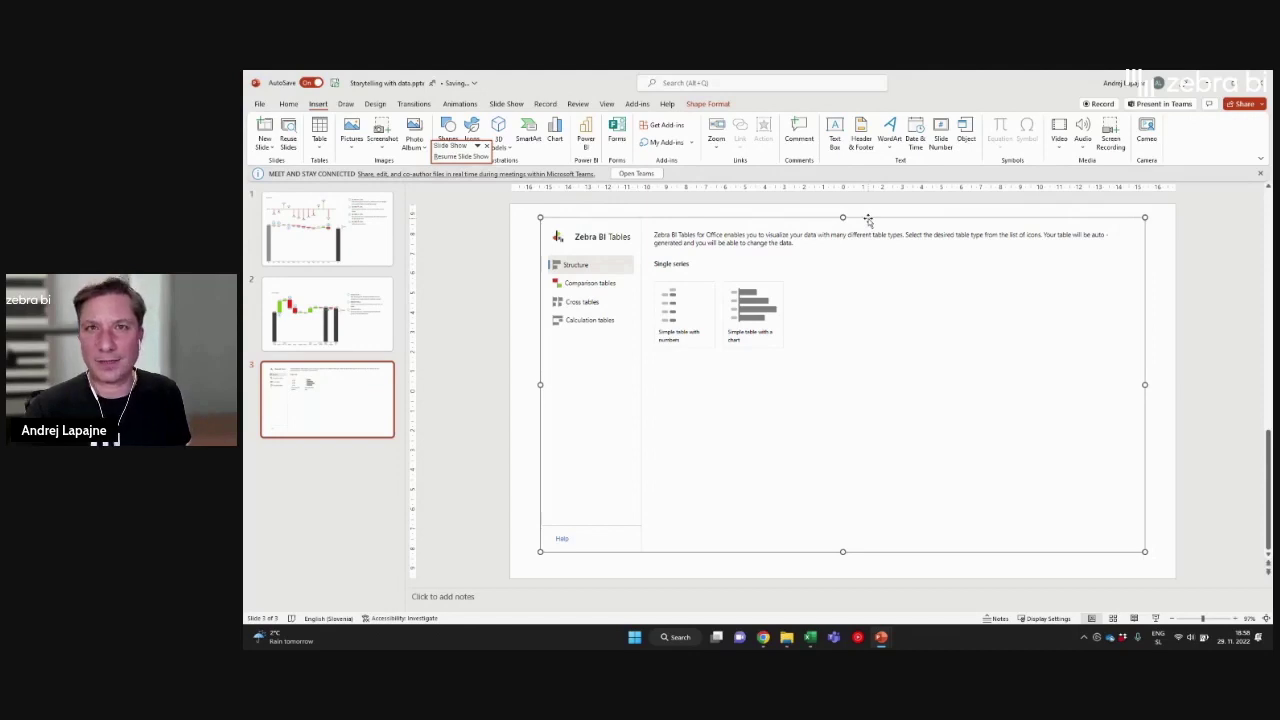
pyautogui.moveTo(868, 219); pyautogui.dragTo(864, 220)
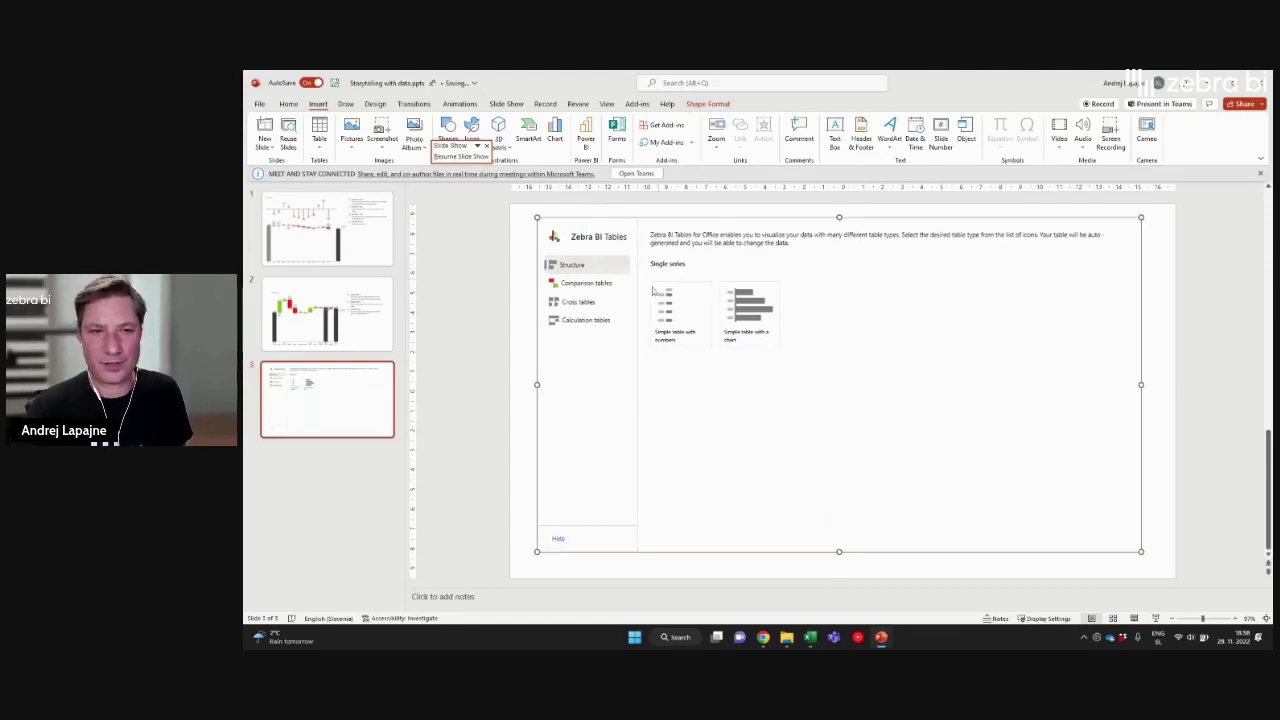
pyautogui.click(594, 284)
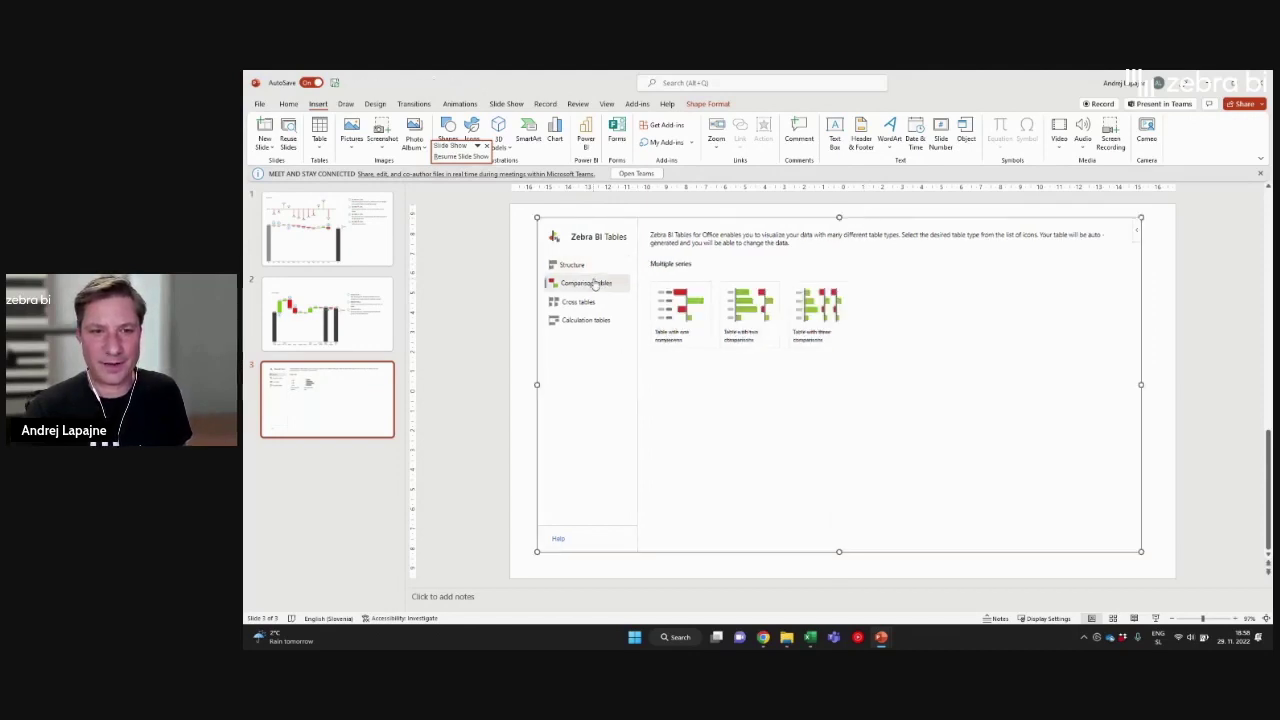
# - Insert the one-comparison table, close its data table, widen it across the slide, and sort by ΔPY
pyautogui.click(674, 316)
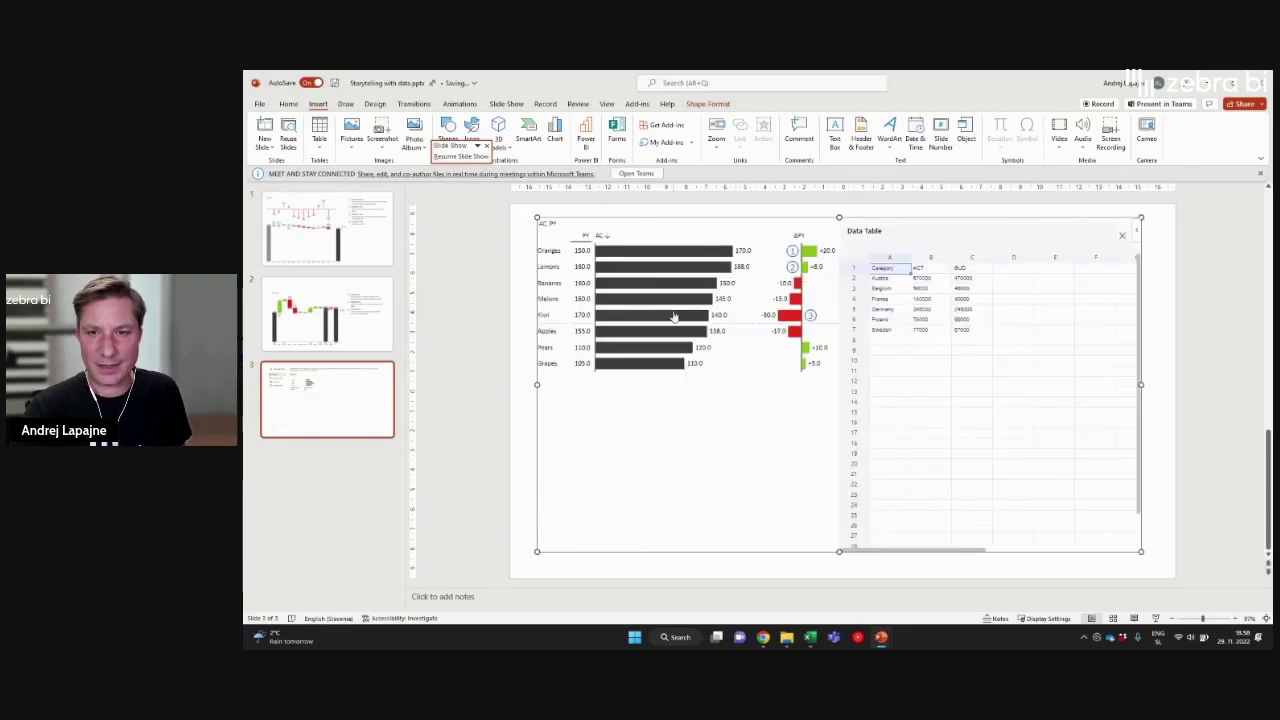
pyautogui.click(920, 299)
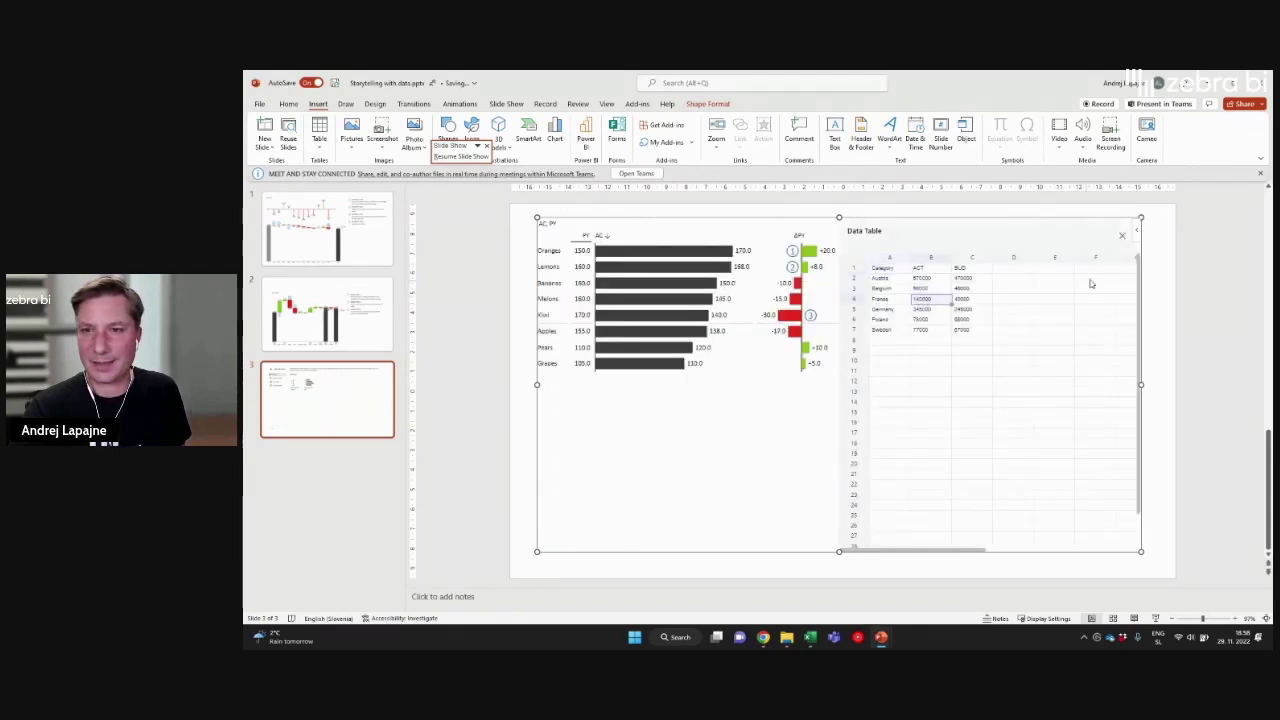
pyautogui.click(1121, 235)
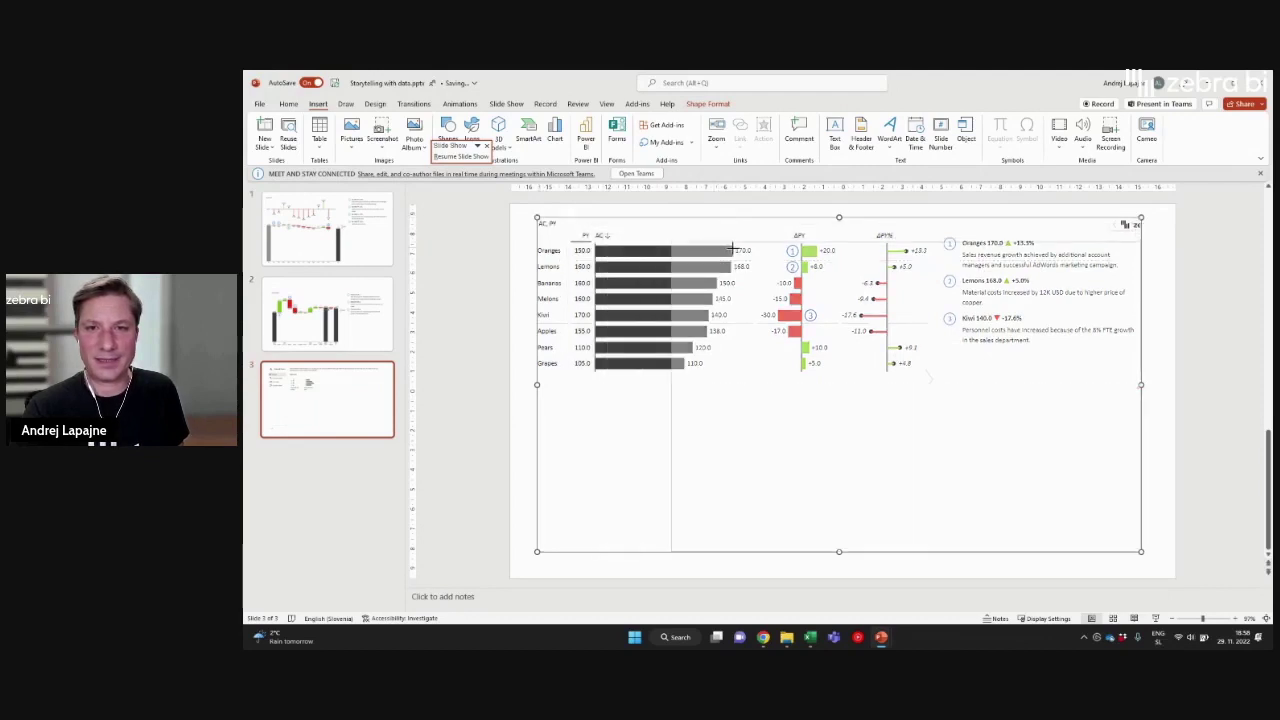
pyautogui.moveTo(537, 217)
pyautogui.mouseDown()
pyautogui.moveTo(733, 249)
pyautogui.moveTo(873, 253)
pyautogui.moveTo(848, 252)
pyautogui.mouseUp()
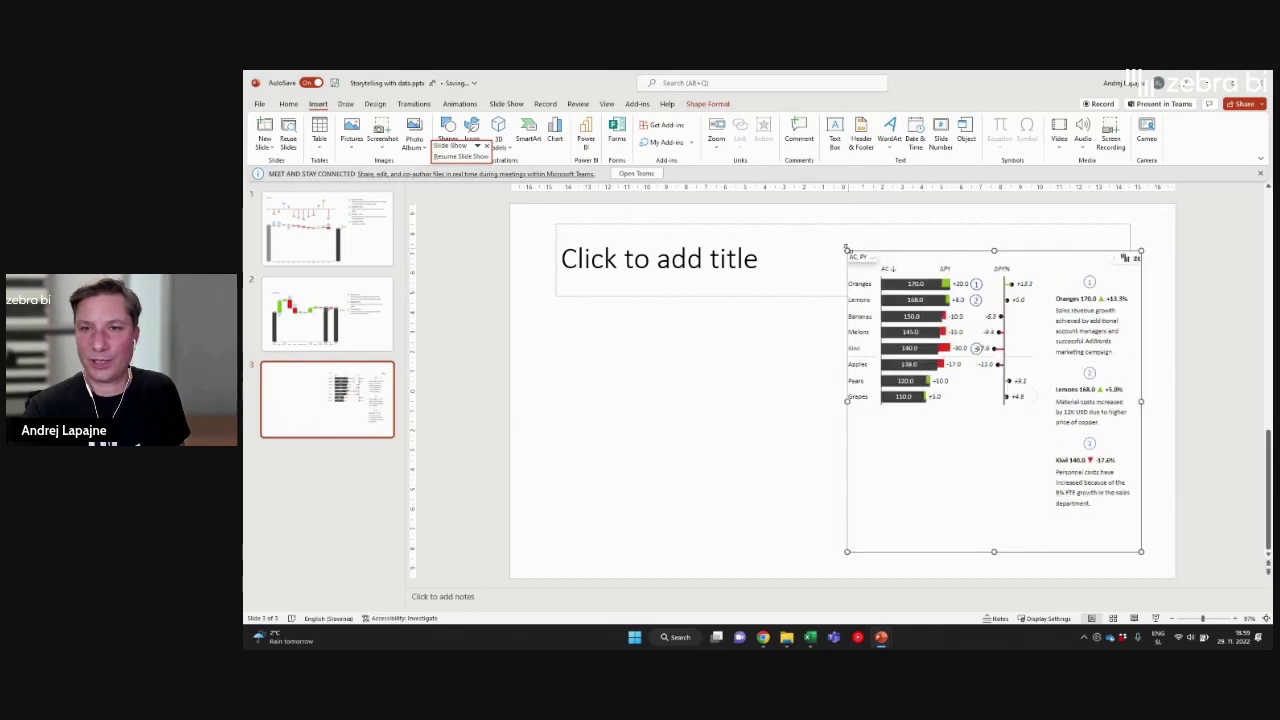
pyautogui.moveTo(846, 248); pyautogui.dragTo(545, 236)
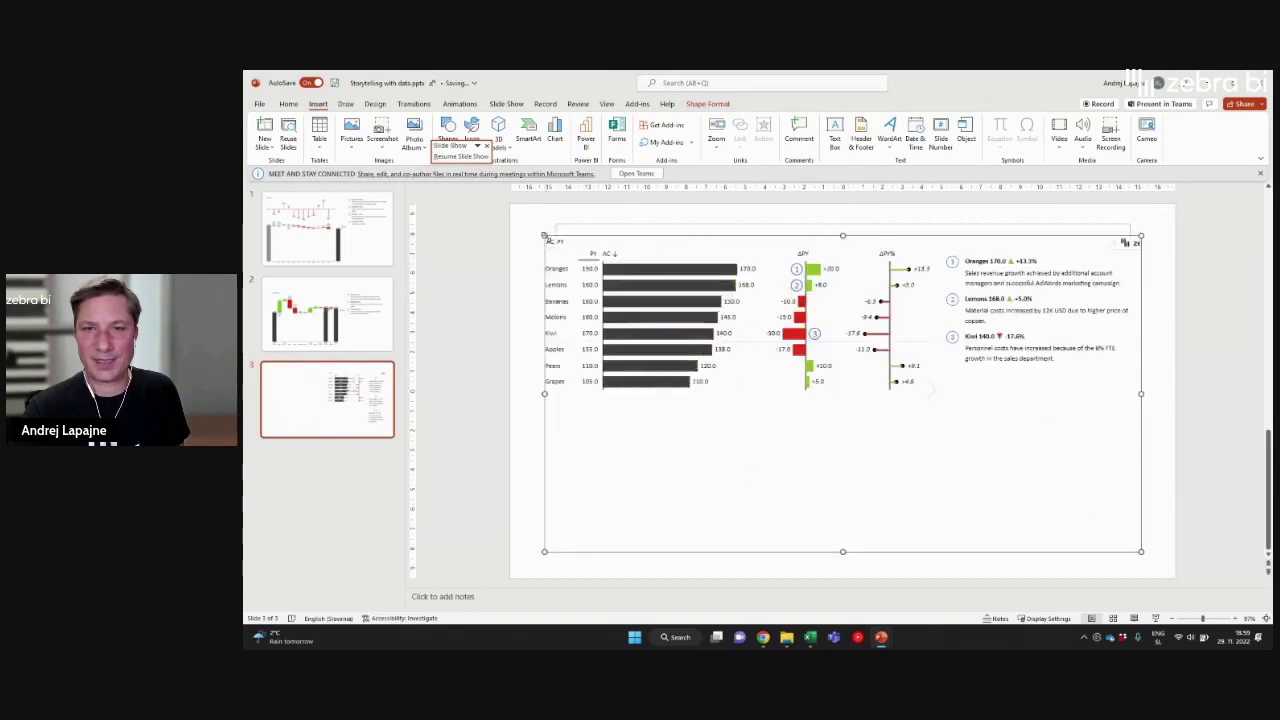
pyautogui.click(832, 256)
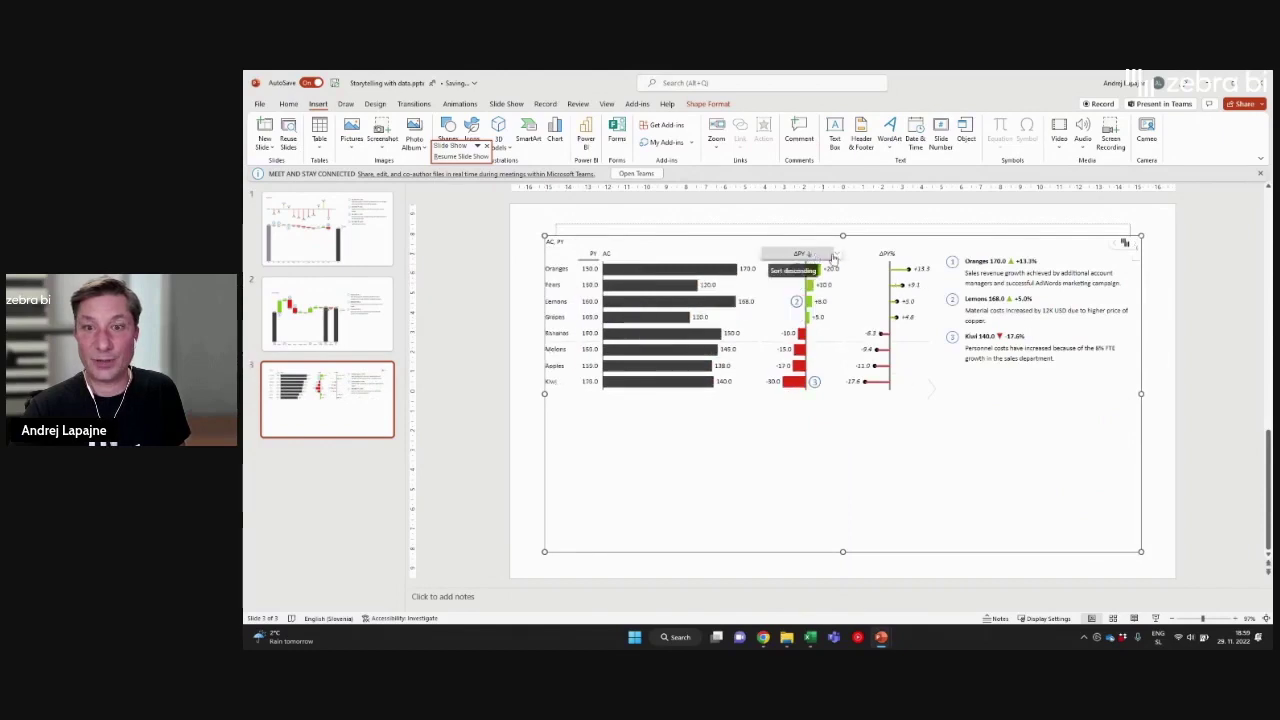
# - Sort the fruit table rows by AC, largest first, keeping the chart view
pyautogui.click(805, 254)
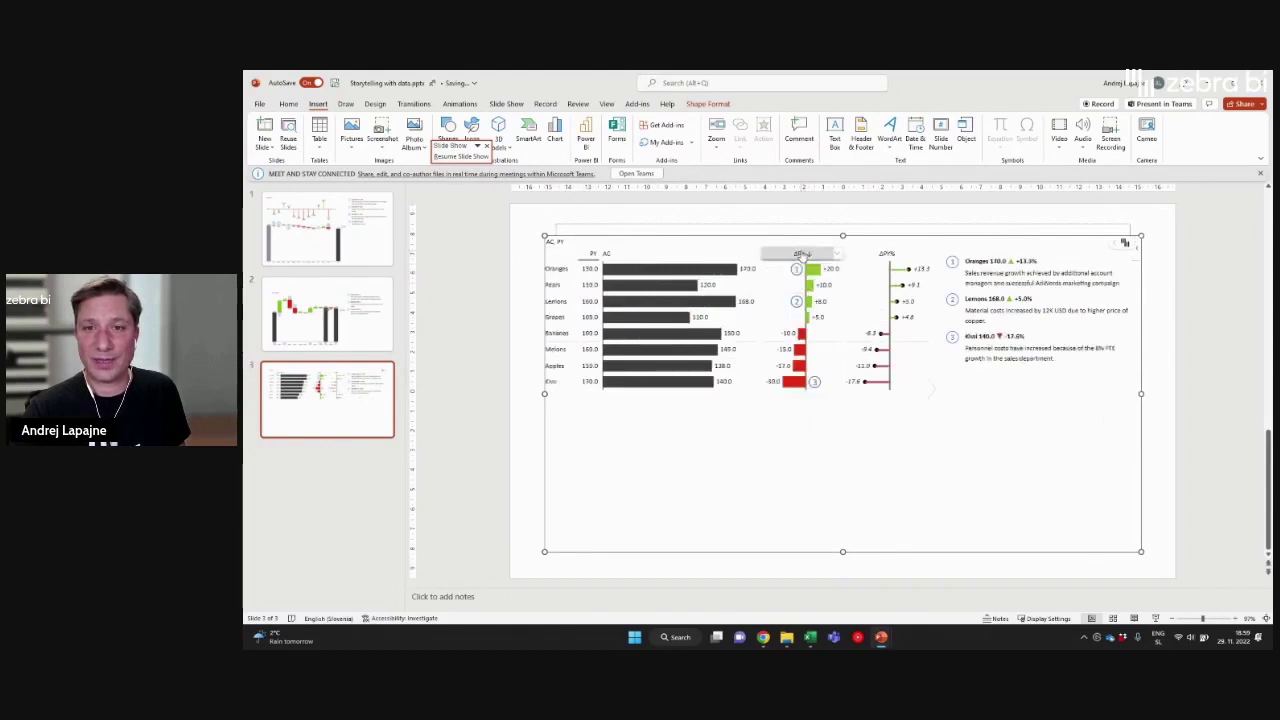
pyautogui.click(800, 255)
pyautogui.click(637, 254)
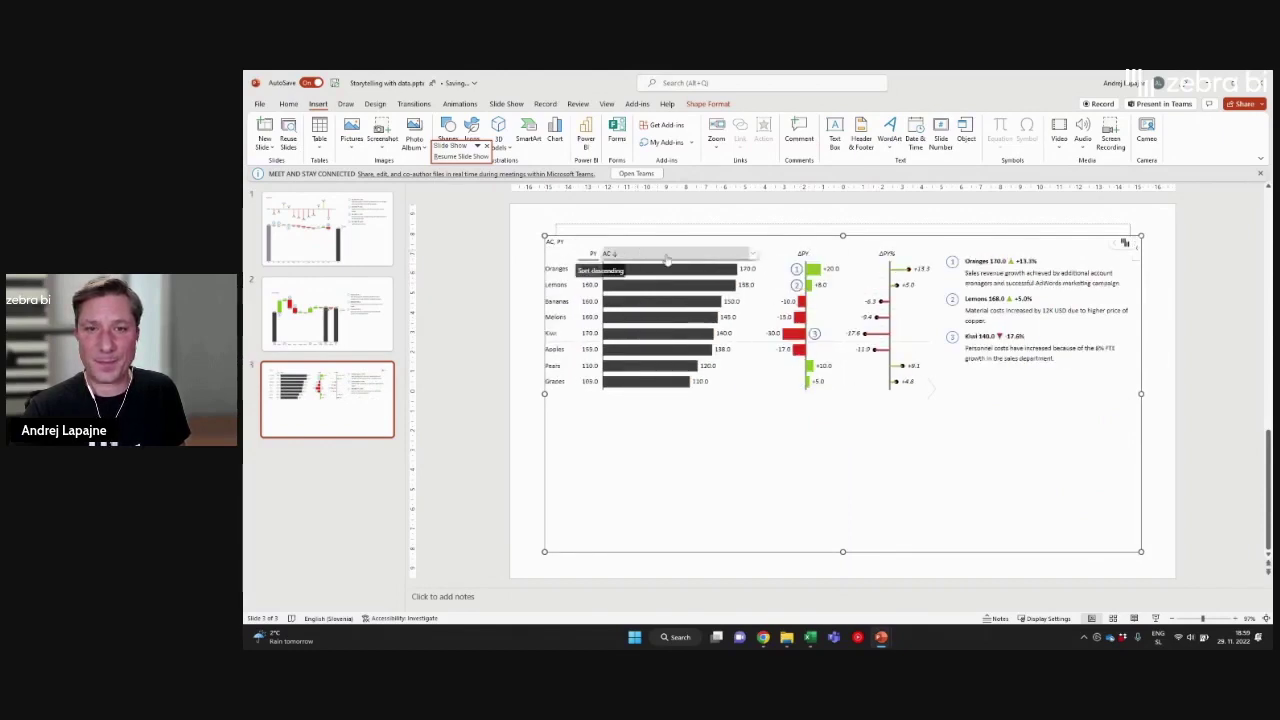
pyautogui.click(931, 392)
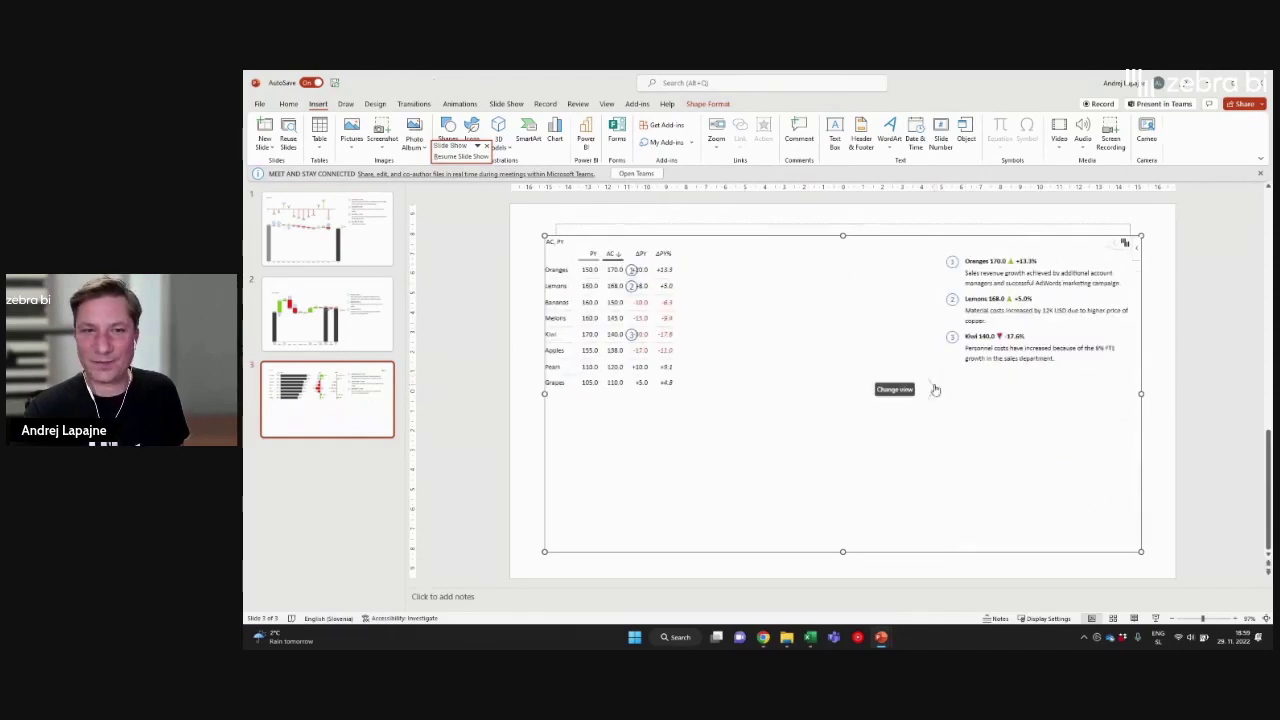
pyautogui.click(935, 389)
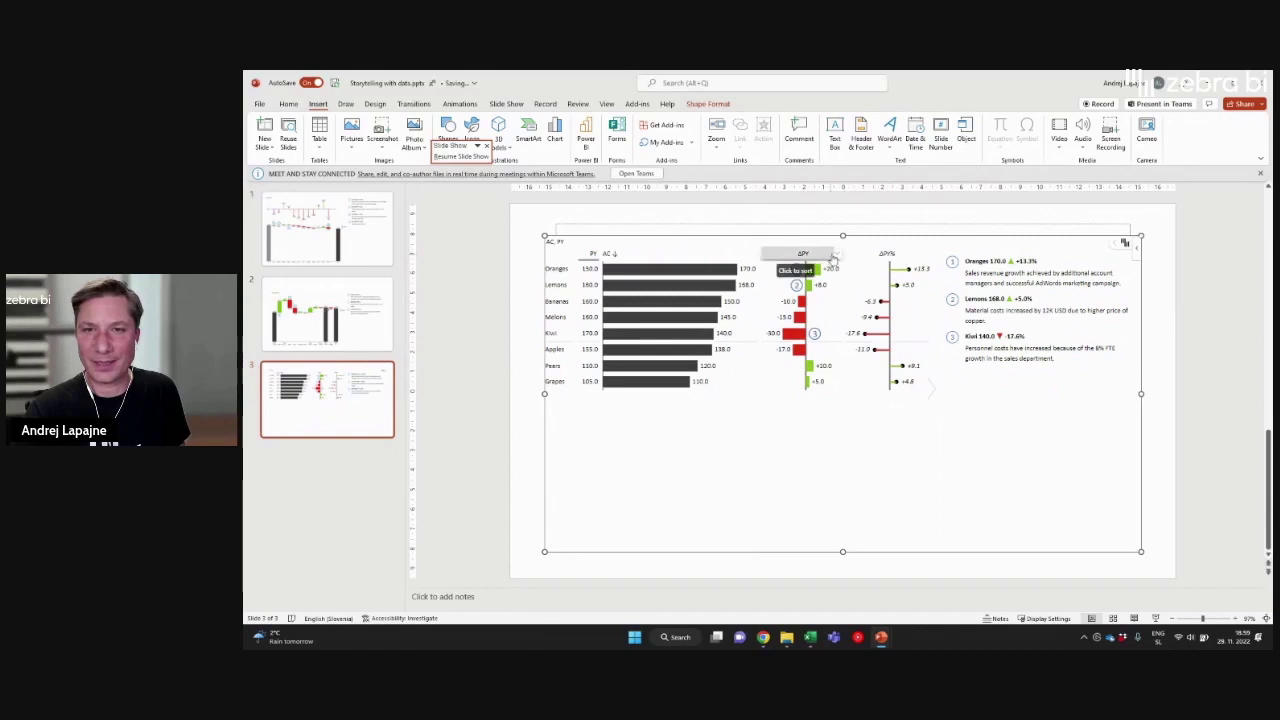
# - Show the ΔPY% column as plain numbers and move the table up on the slide
pyautogui.click(833, 257)
pyautogui.click(795, 314)
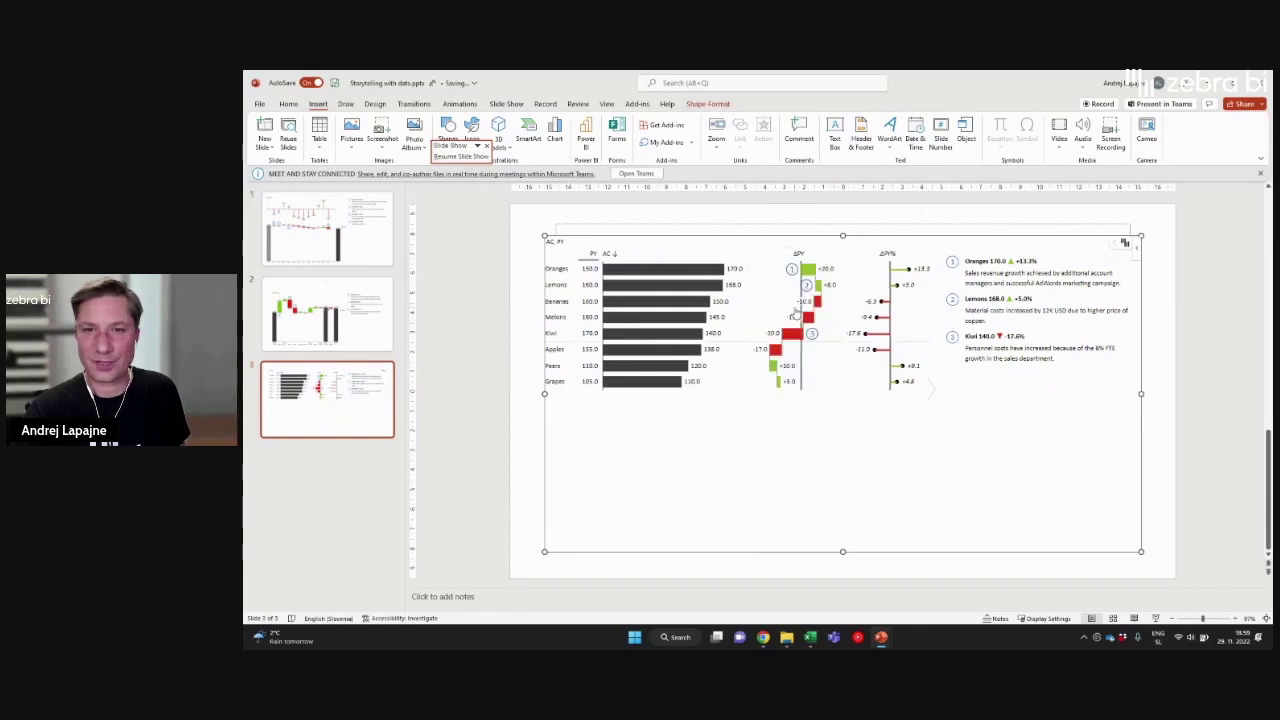
pyautogui.click(887, 256)
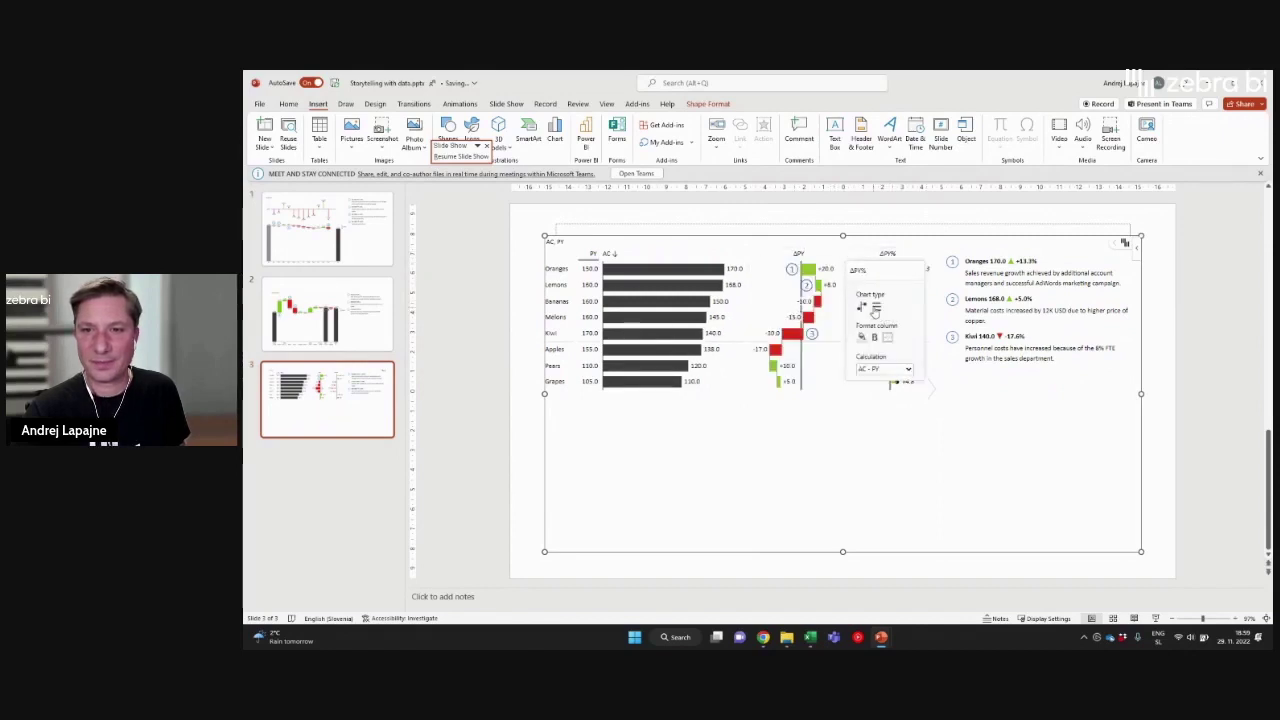
pyautogui.click(875, 313)
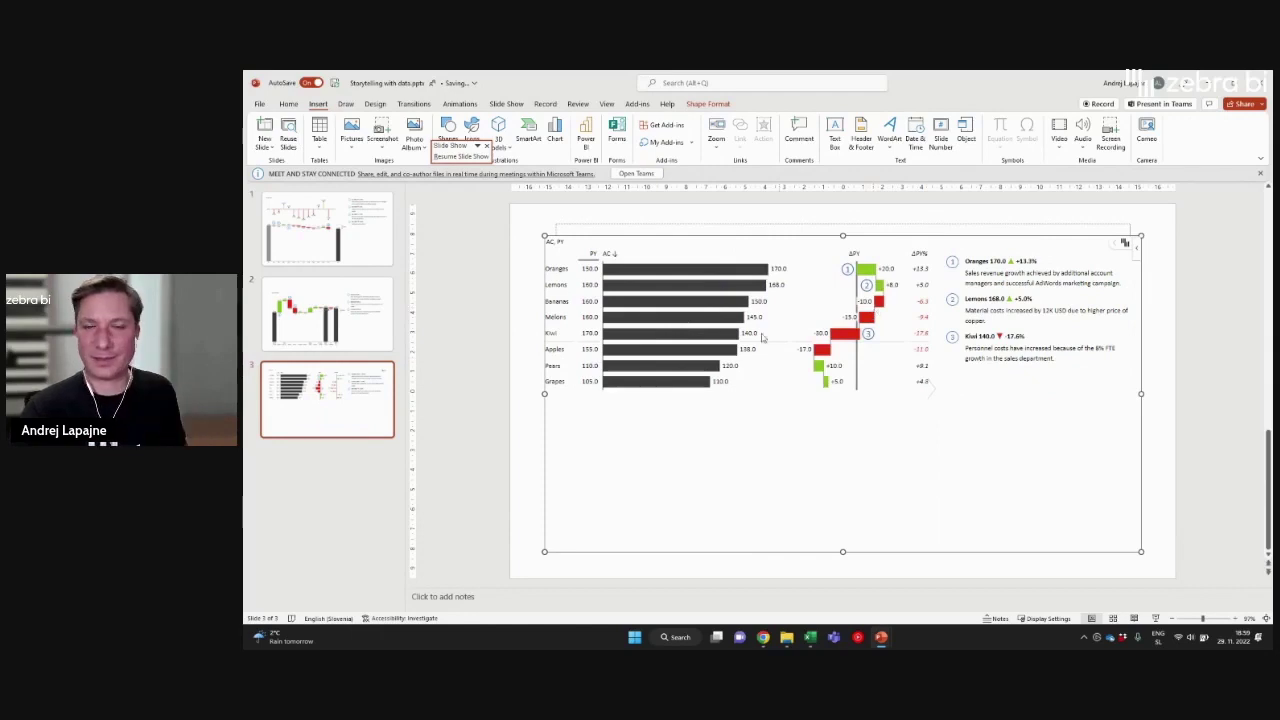
pyautogui.moveTo(705, 233); pyautogui.dragTo(700, 219)
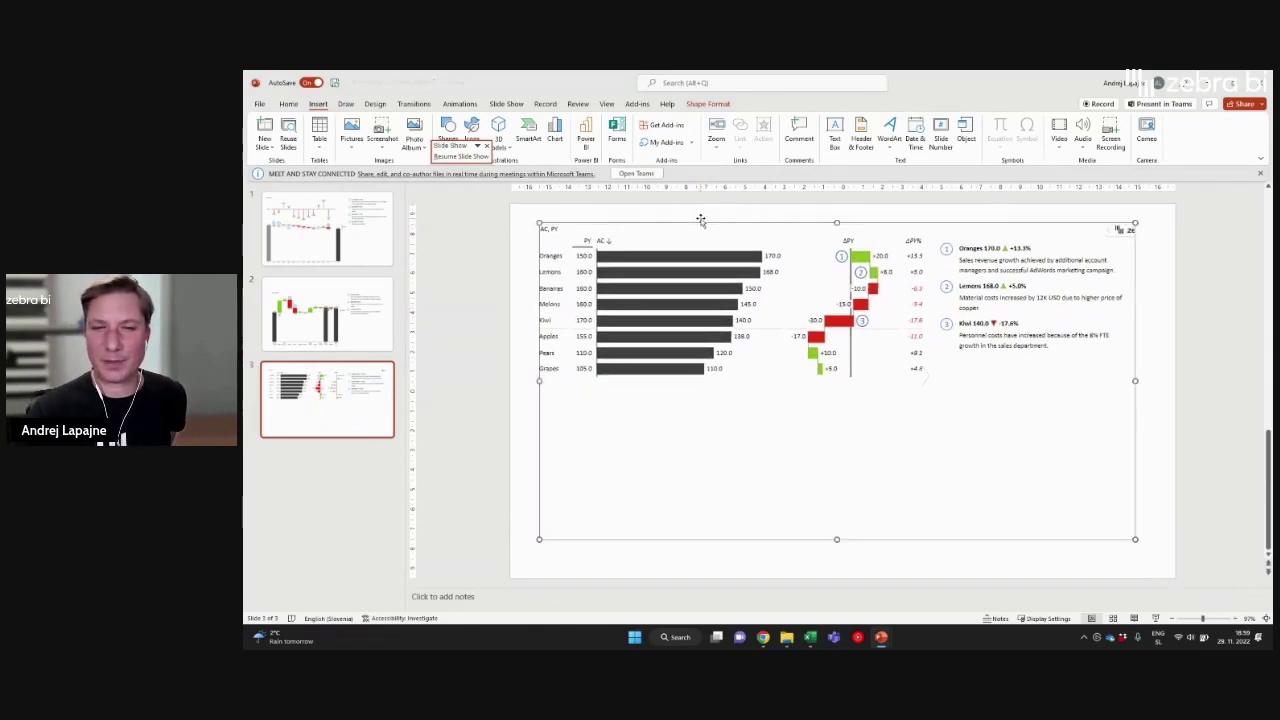
pyautogui.click(303, 463)
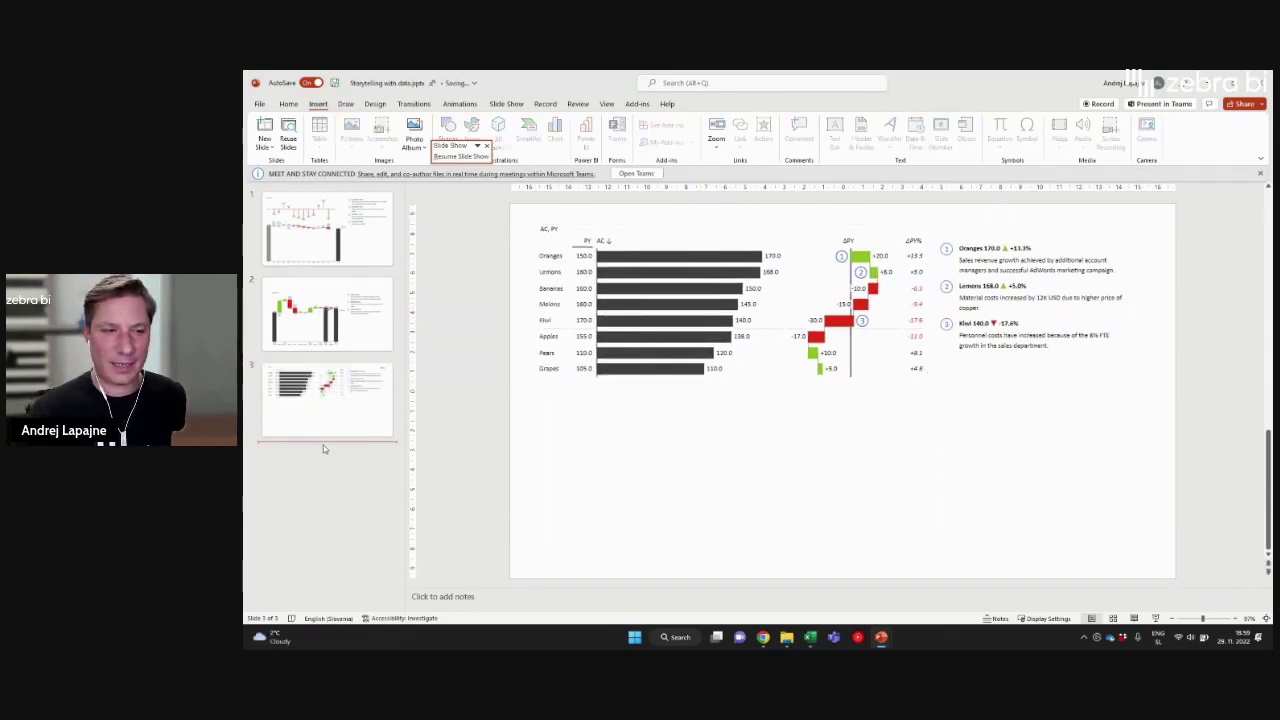